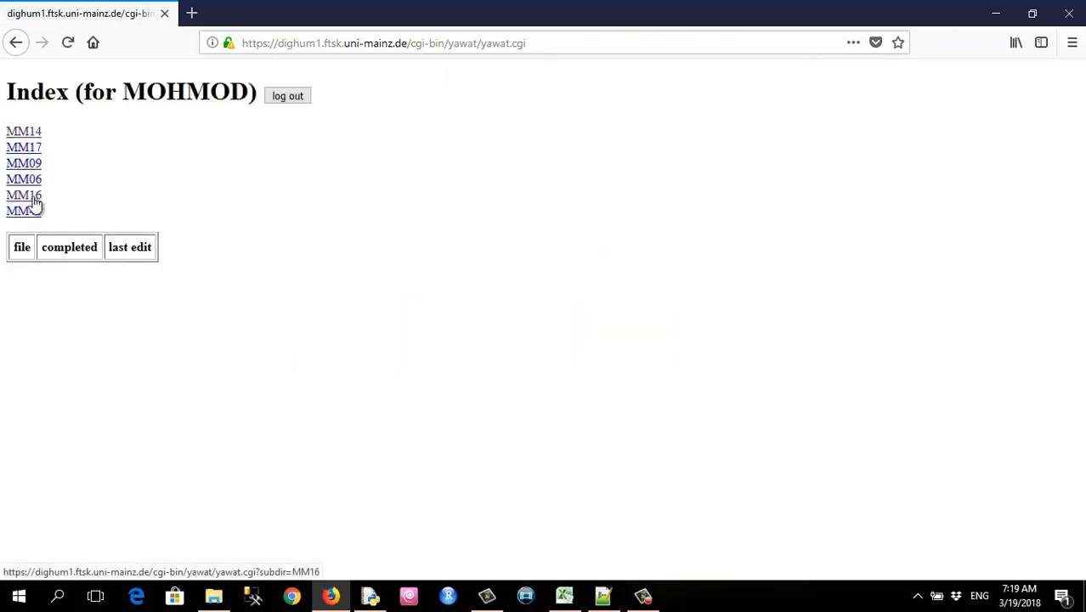
Open the file ArabicP16_C1R1 from the MM16 folder for word alignment.
left_click(34, 197)
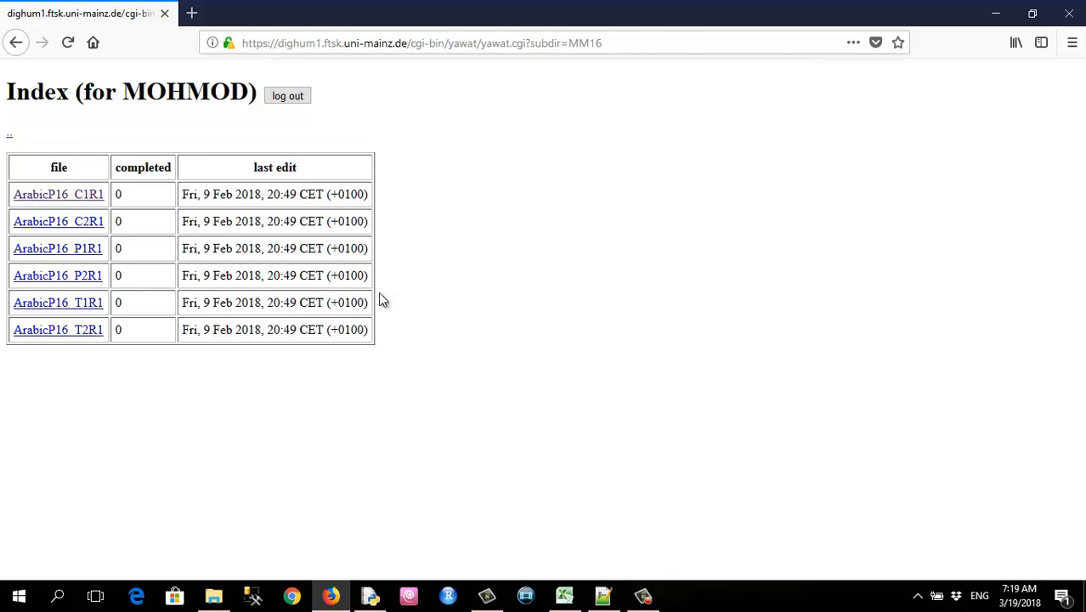
left_click(90, 197)
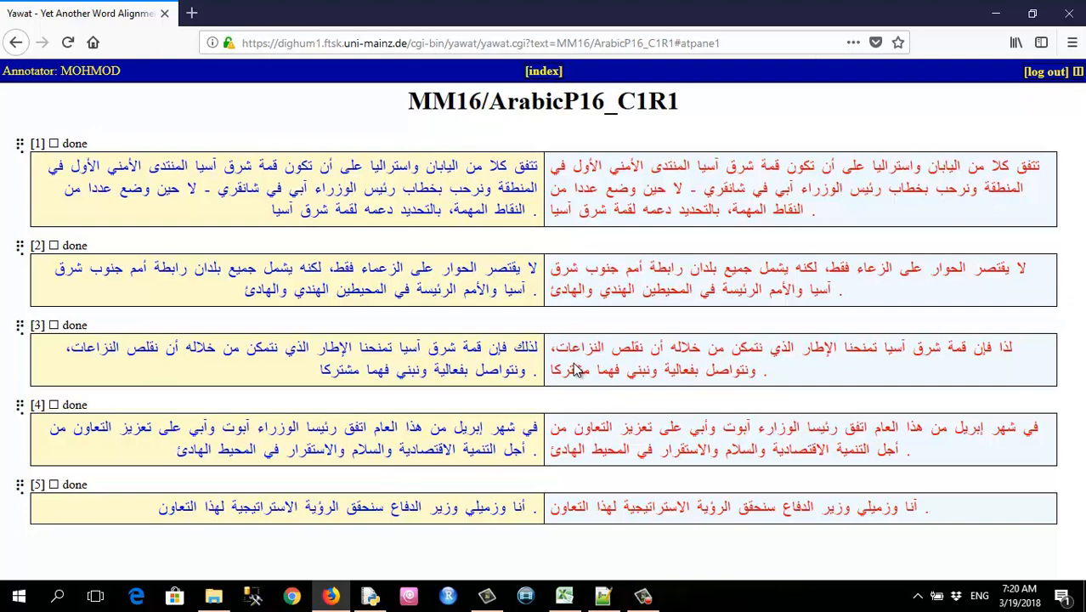
In segment 1, align the opening source words تتفق, كلا and من each with the same word in the target text.
left_click(529, 168)
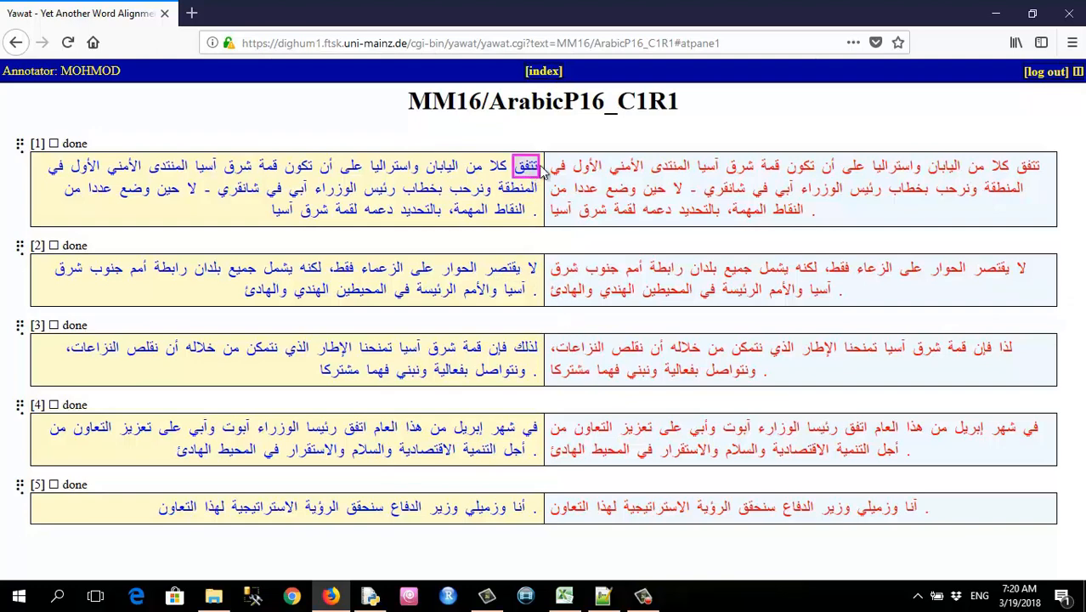
left_click(1030, 168)
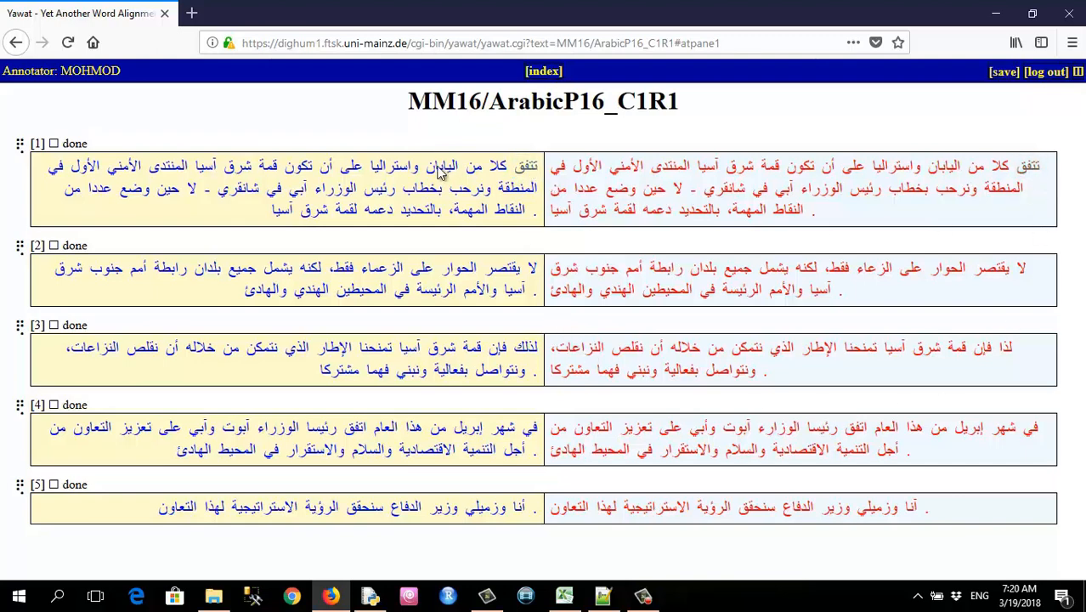
left_click(502, 169)
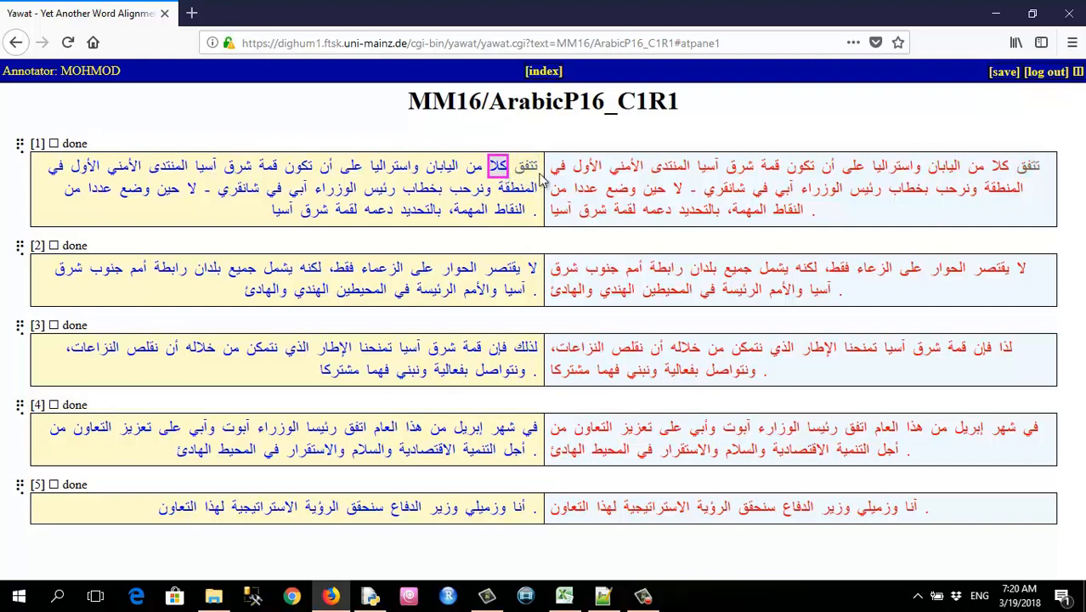
left_click(1001, 167)
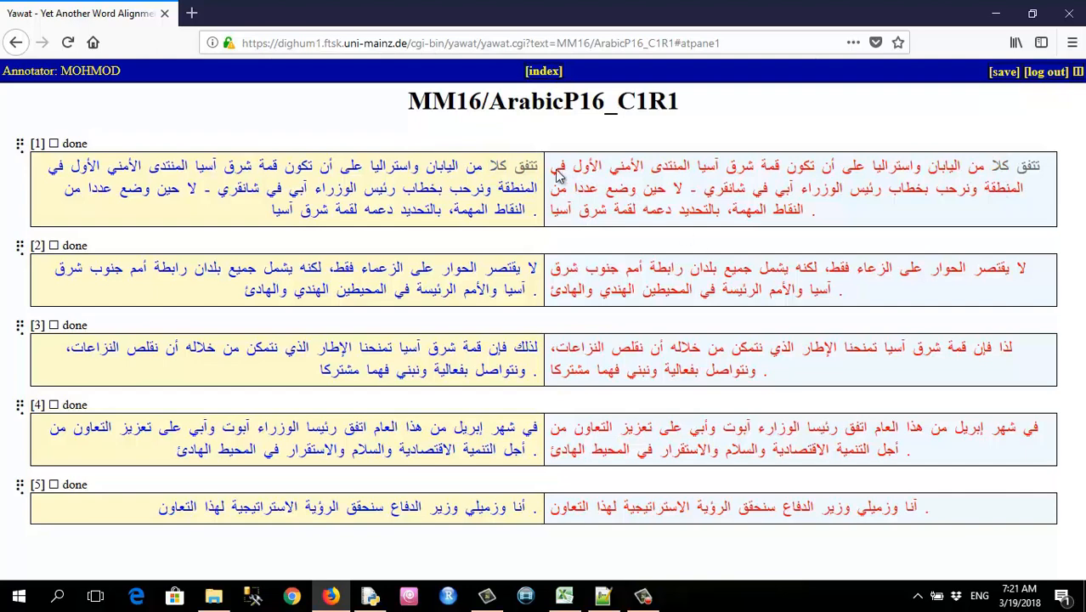
left_click(474, 168)
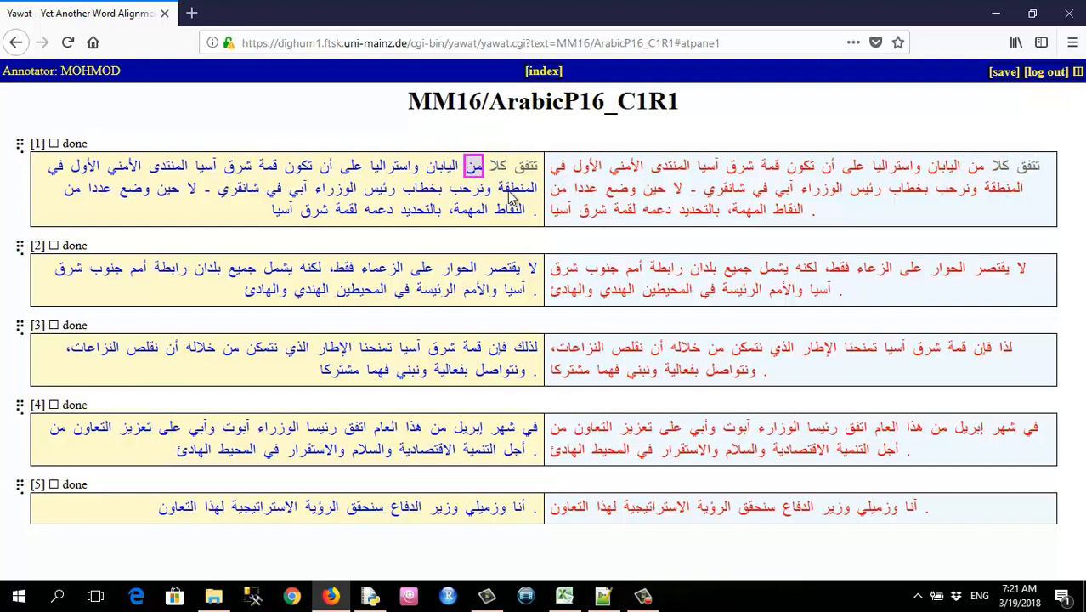
left_click(978, 168)
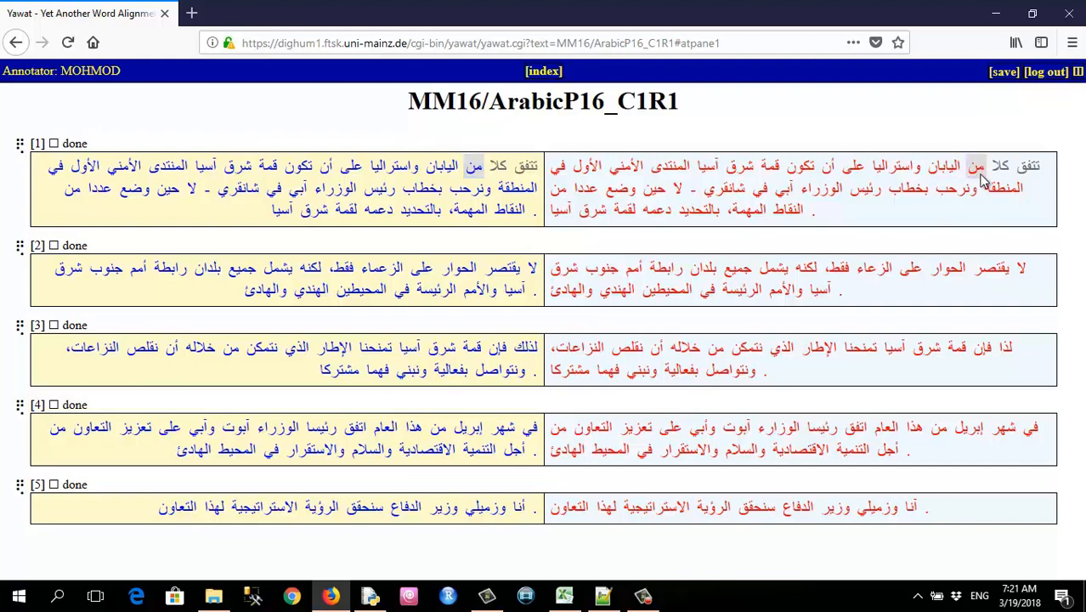
Align the source words اليابان and واستراليا in segment 1 with their identical target words.
left_click(442, 168)
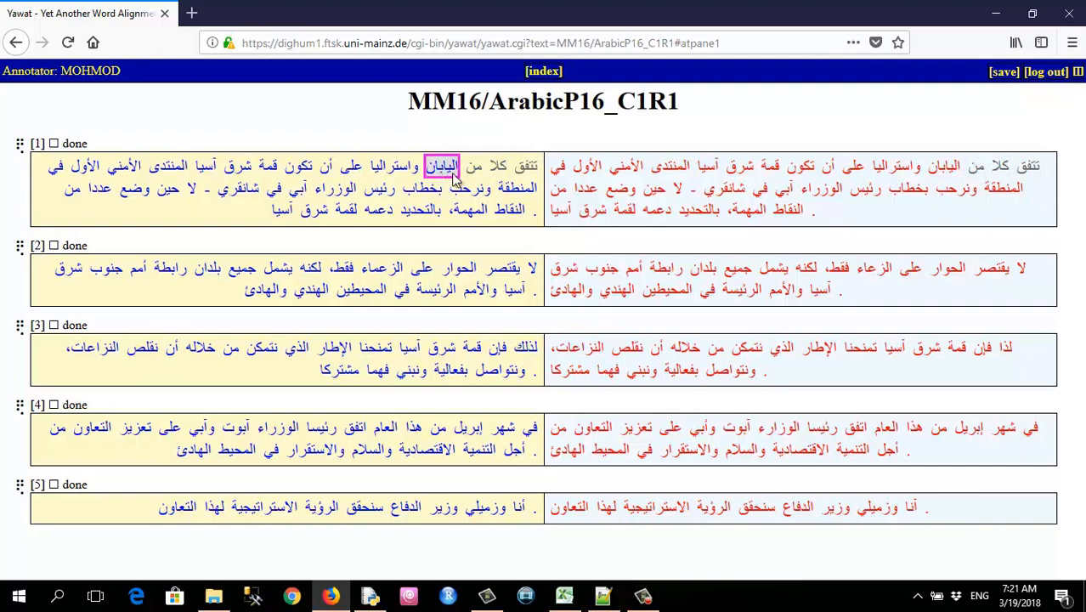
left_click(944, 167)
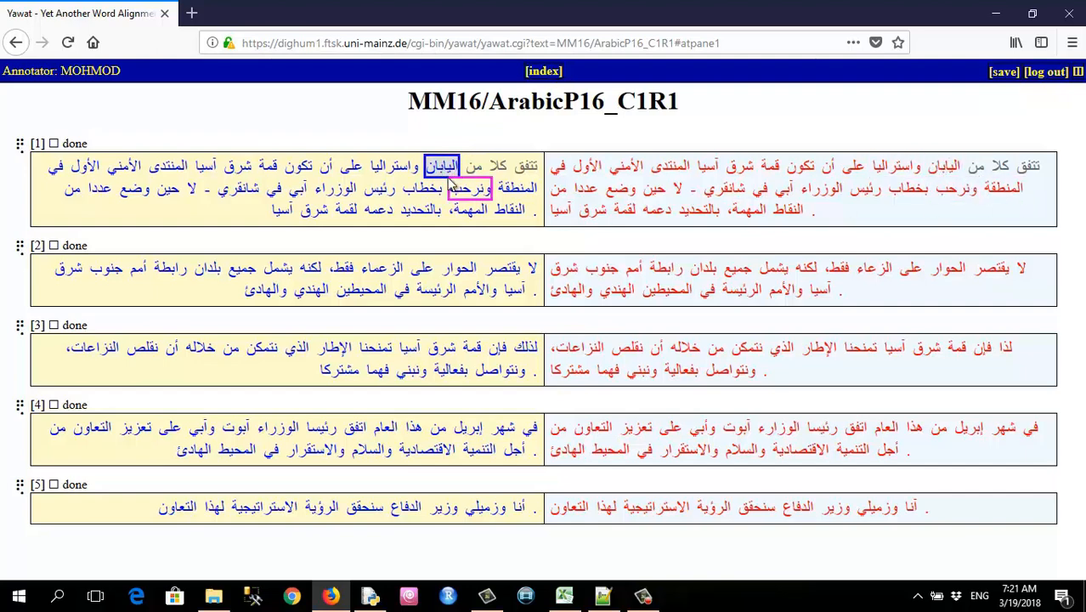
left_click(950, 168)
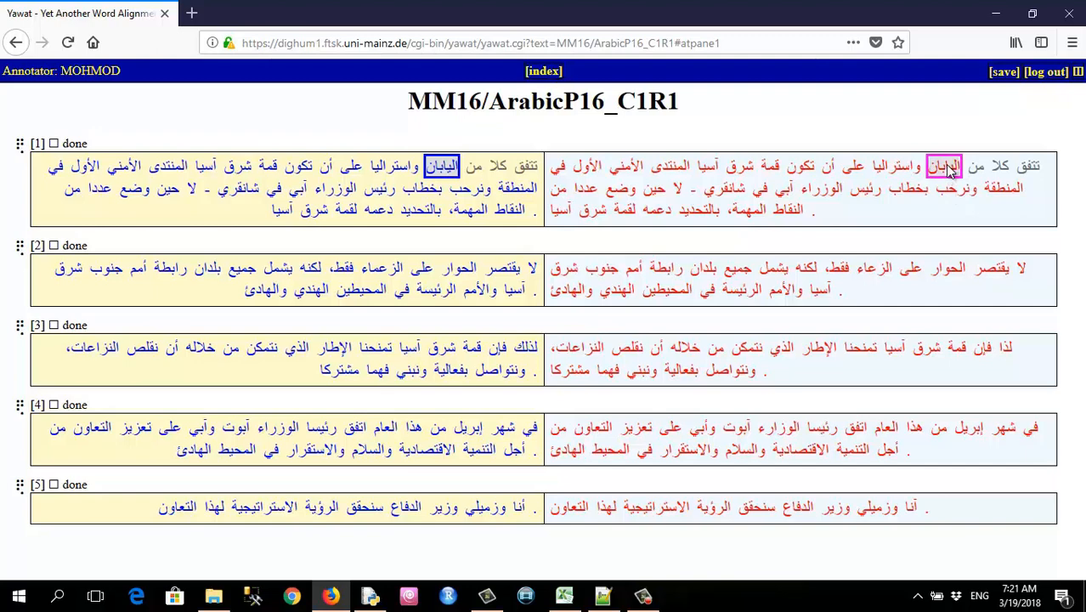
left_click(951, 167)
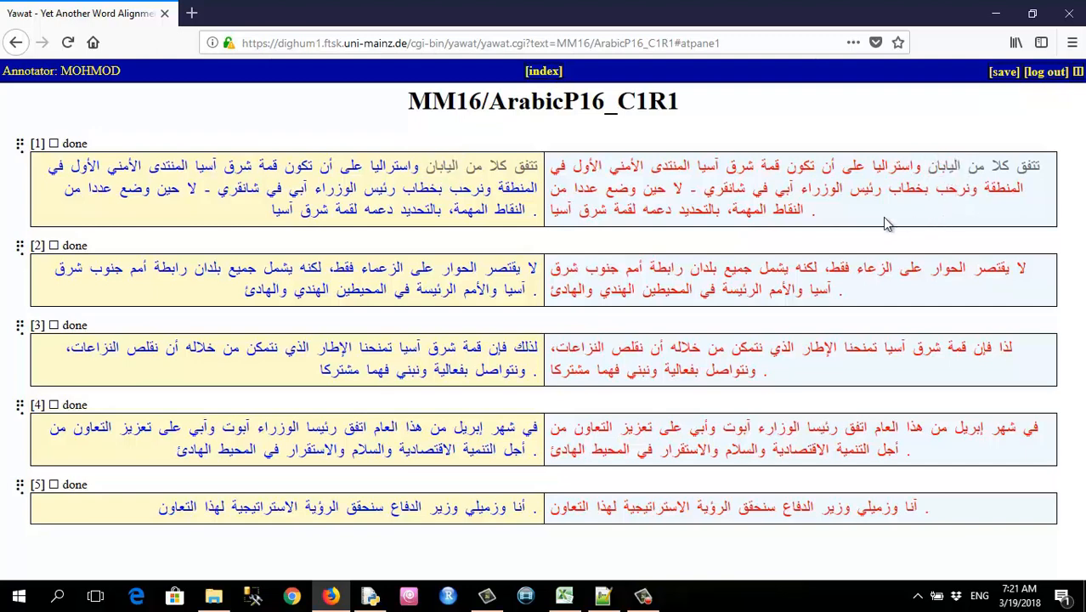
left_click(402, 170)
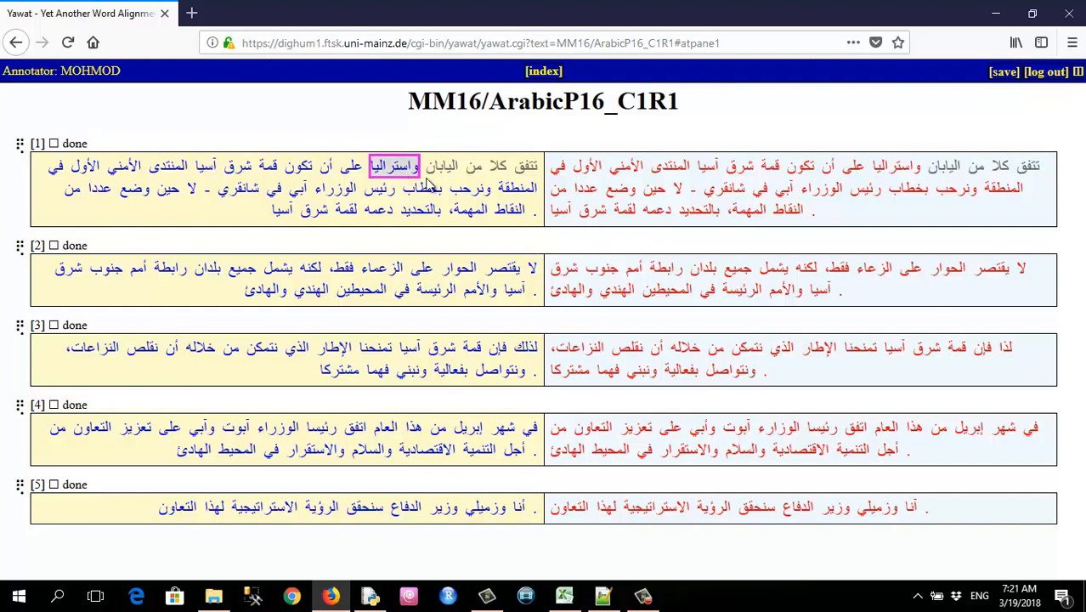
left_click(899, 167)
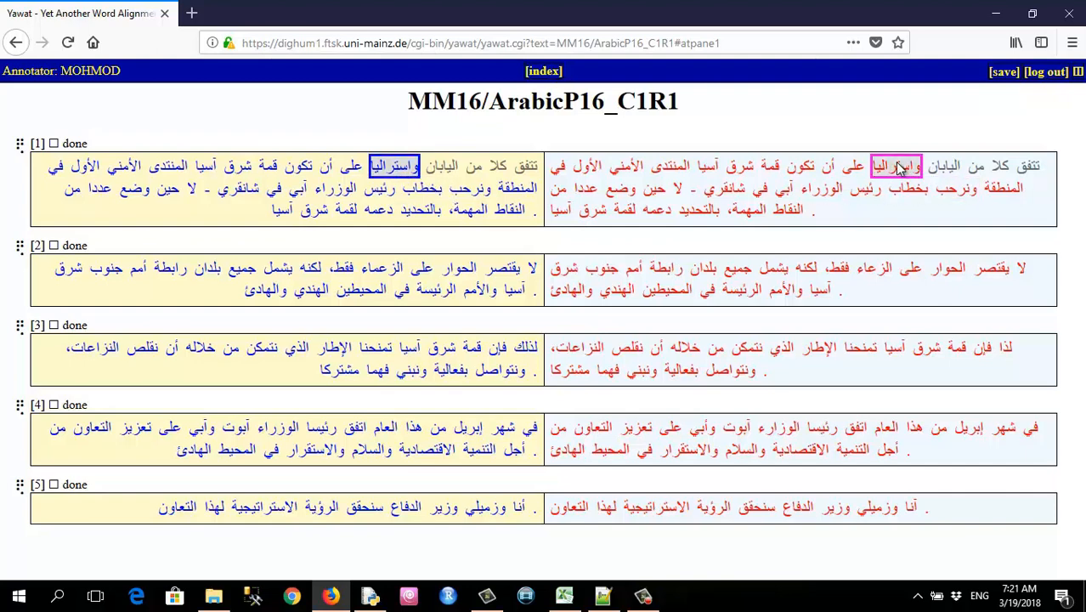
left_click(900, 167)
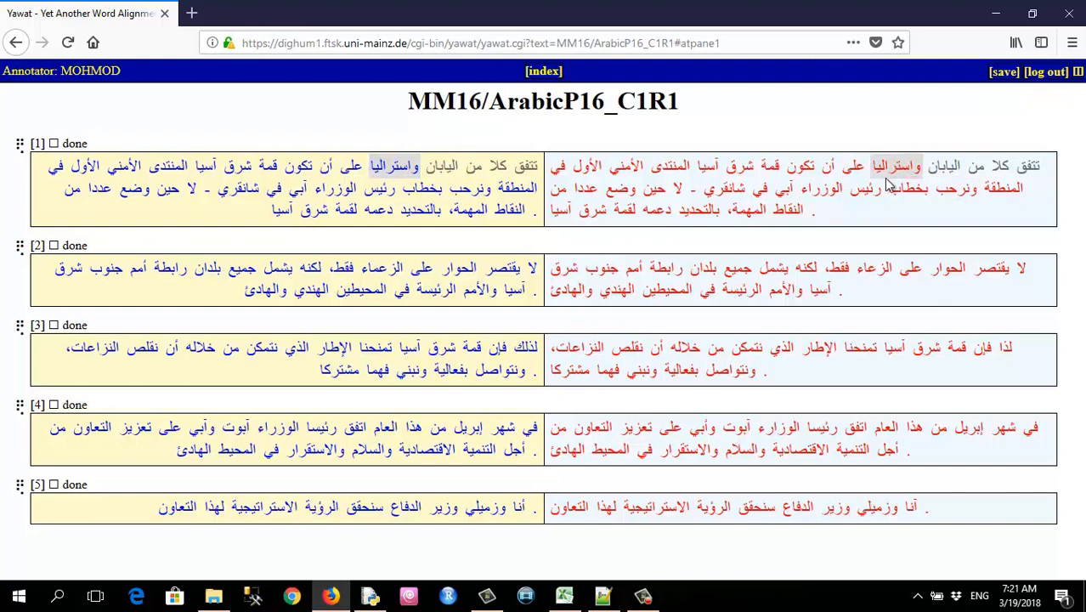
Align the source words على and أن in segment 1 with their matching target words.
left_click(351, 167)
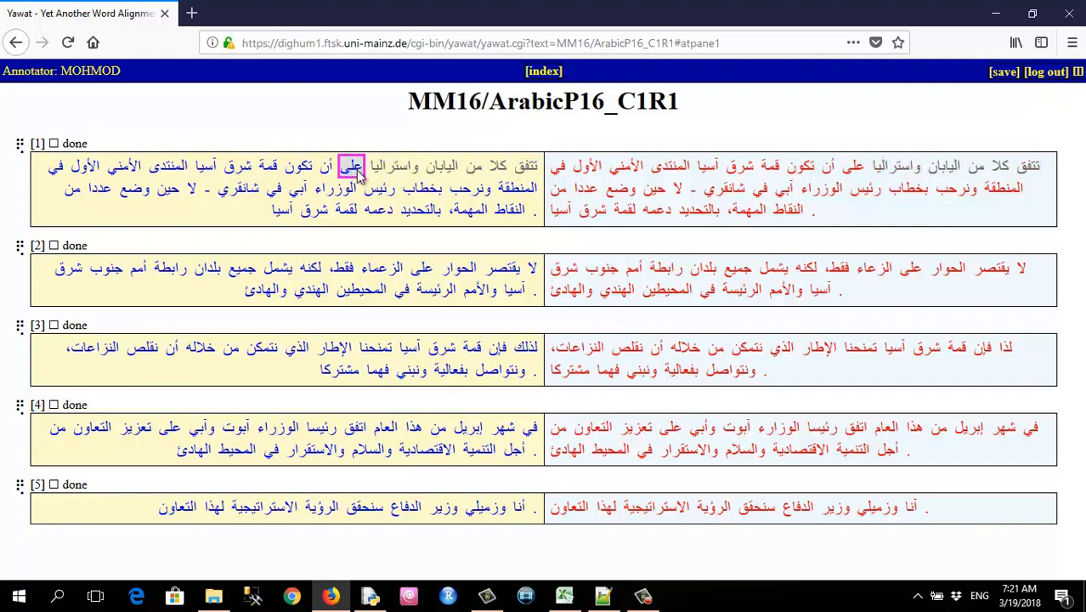
left_click(854, 167)
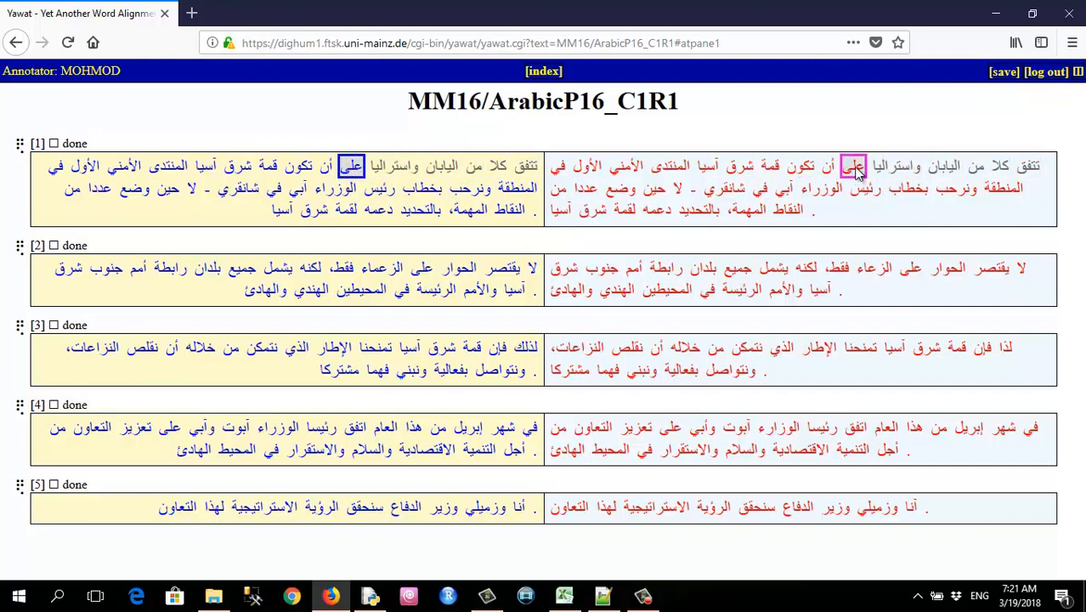
left_click(854, 168)
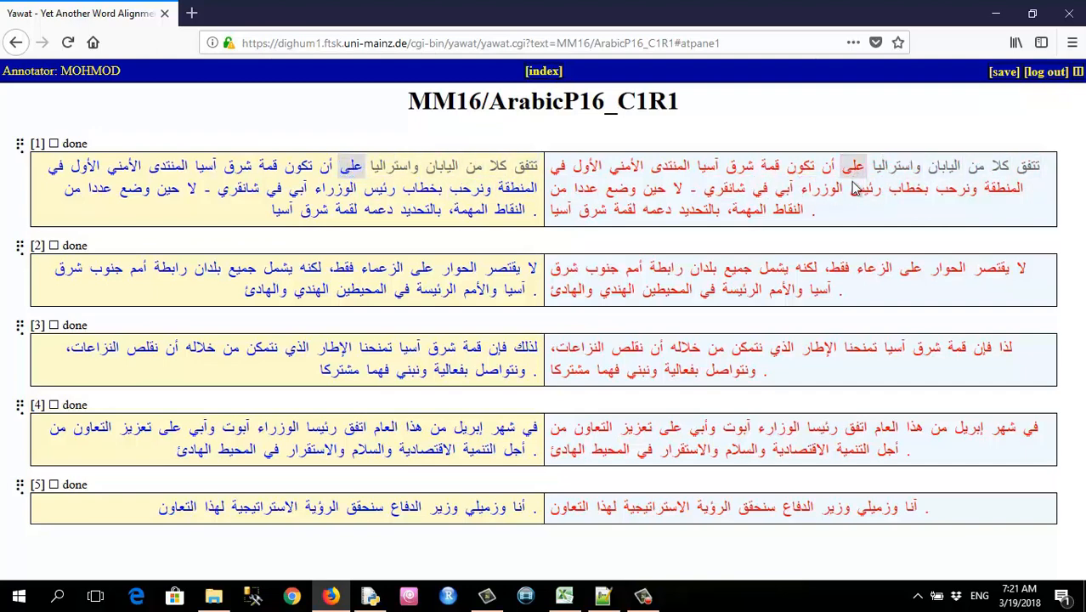
left_click(327, 169)
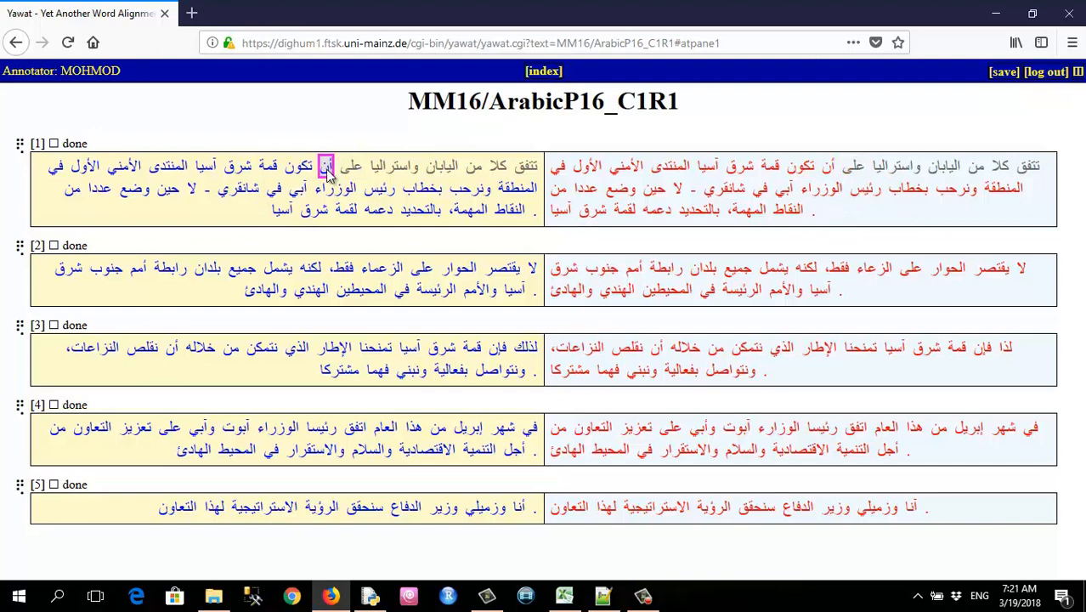
left_click(829, 168)
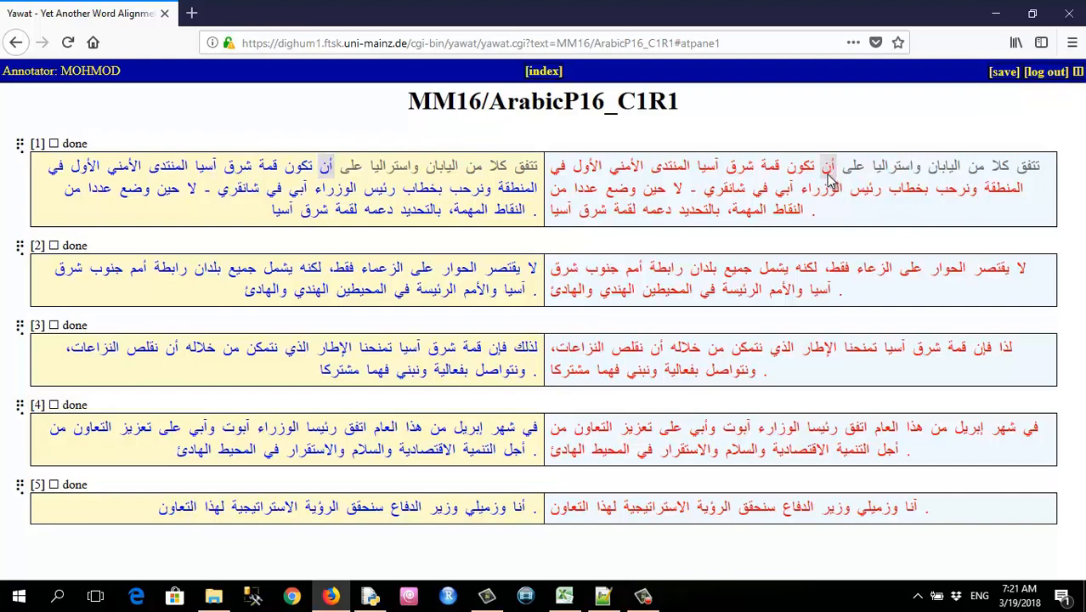
left_click(829, 169)
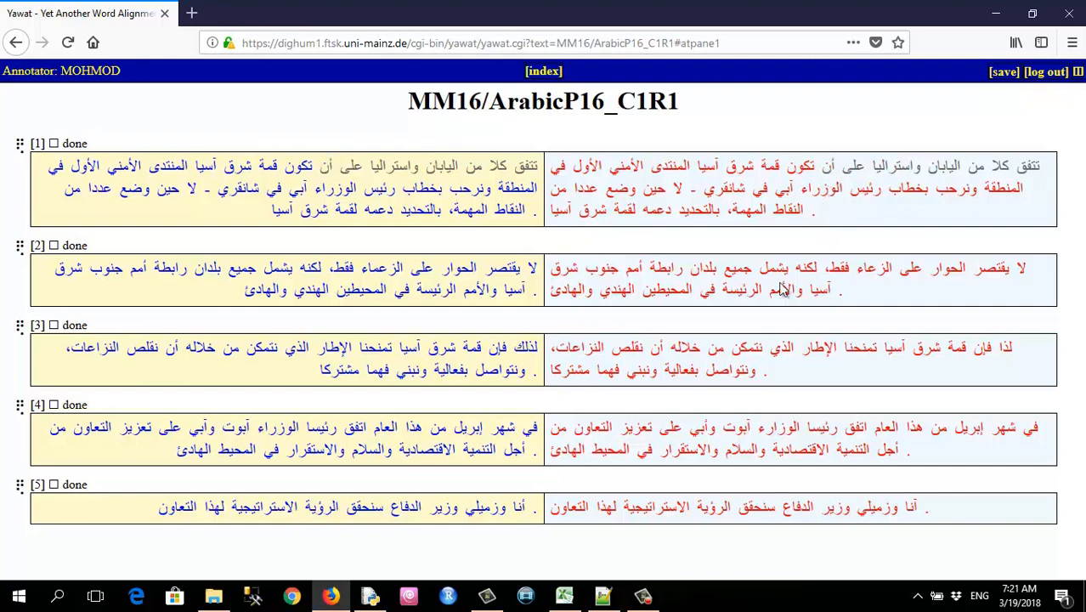
Link تكون, قمة and the first شرق in segment 1's source text to the same words in the target.
left_click(299, 168)
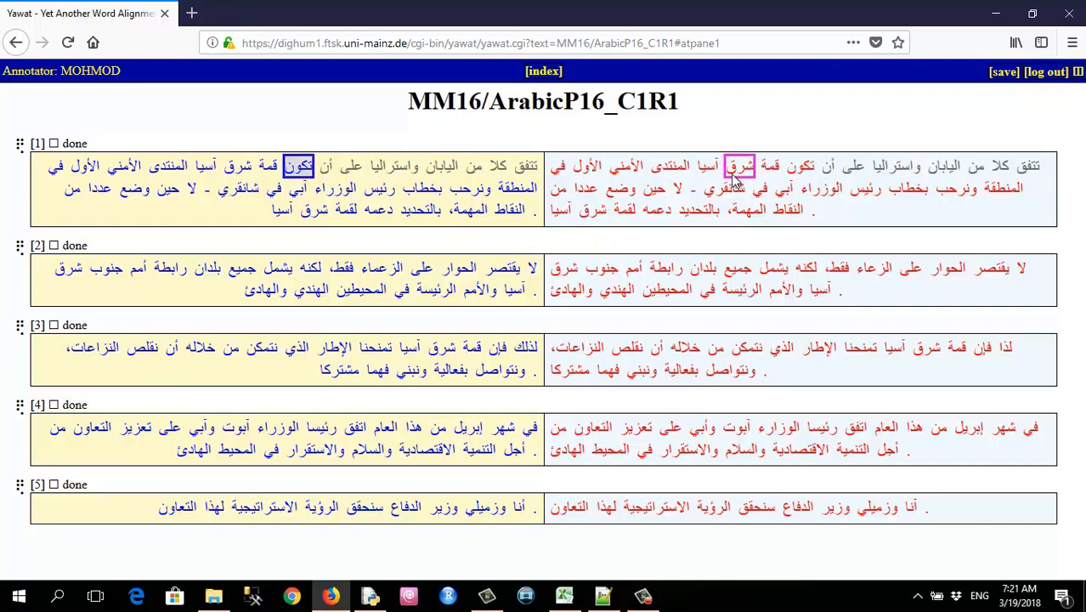
left_click(801, 168)
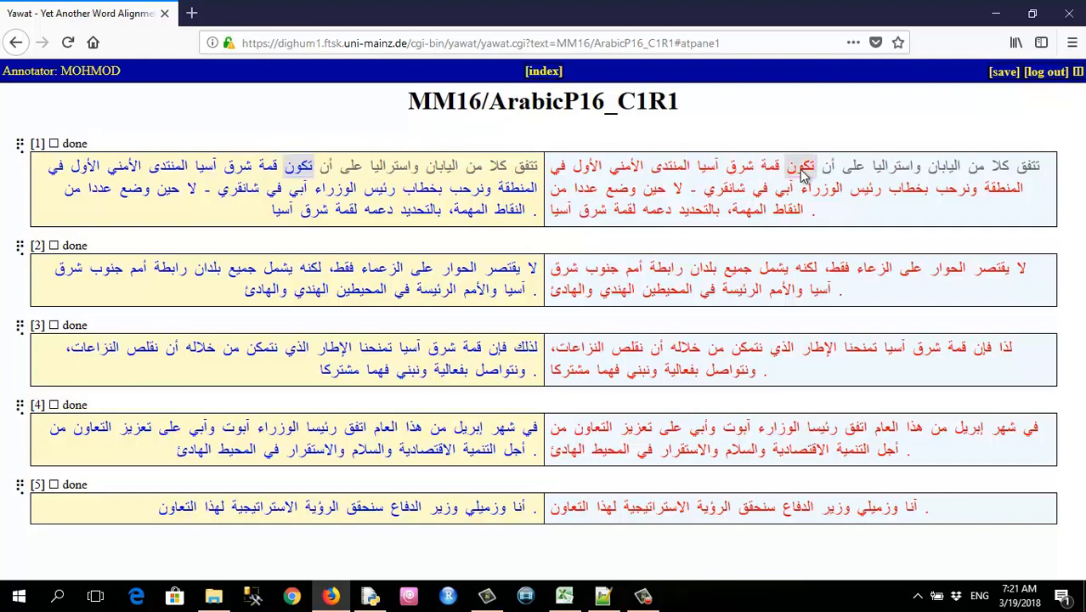
left_click(268, 167)
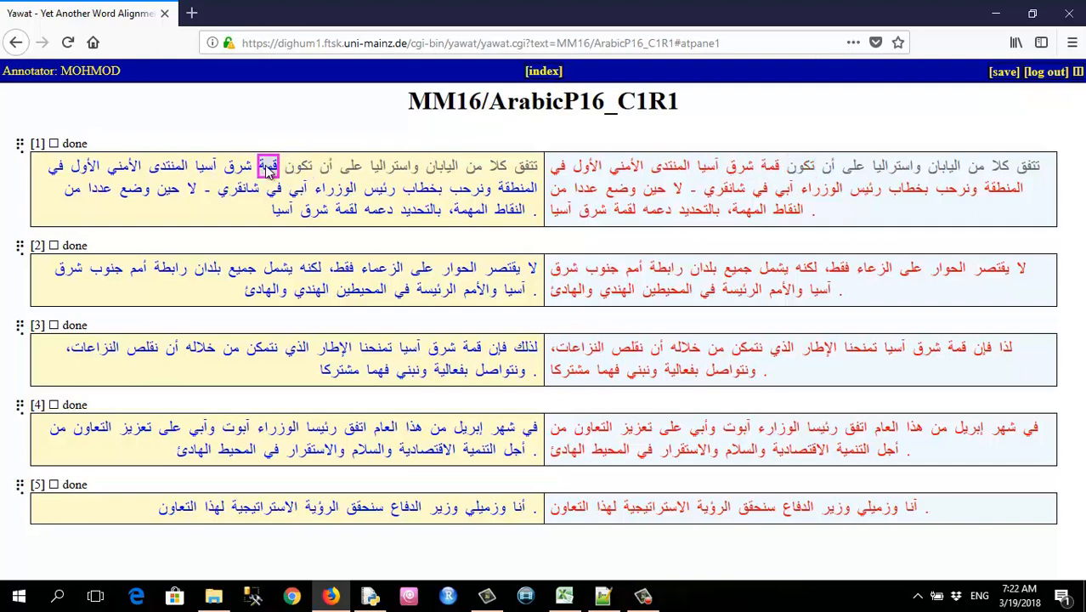
left_click(771, 167)
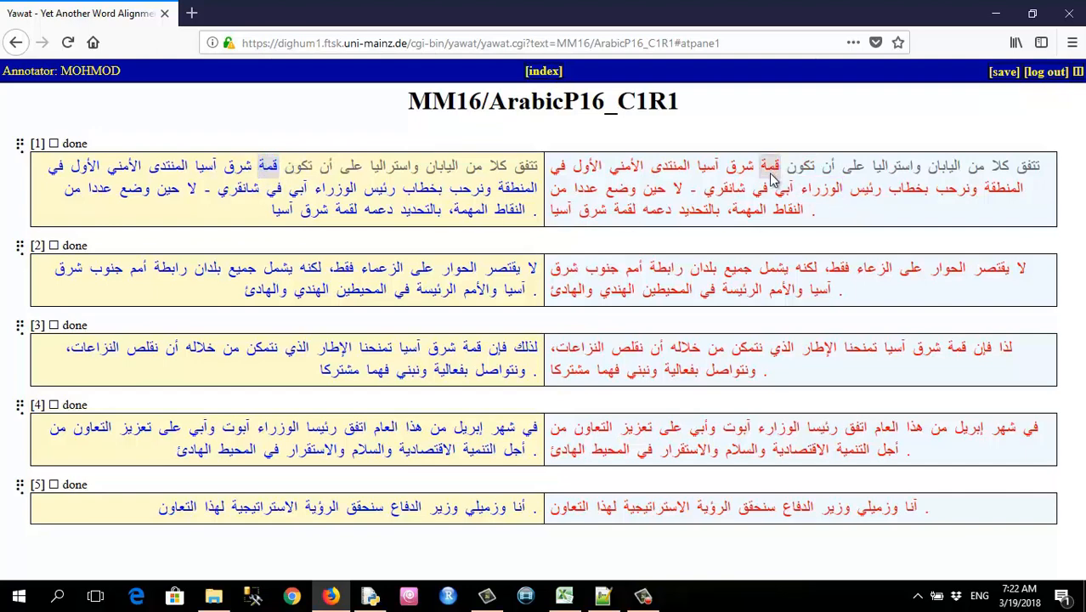
left_click(238, 166)
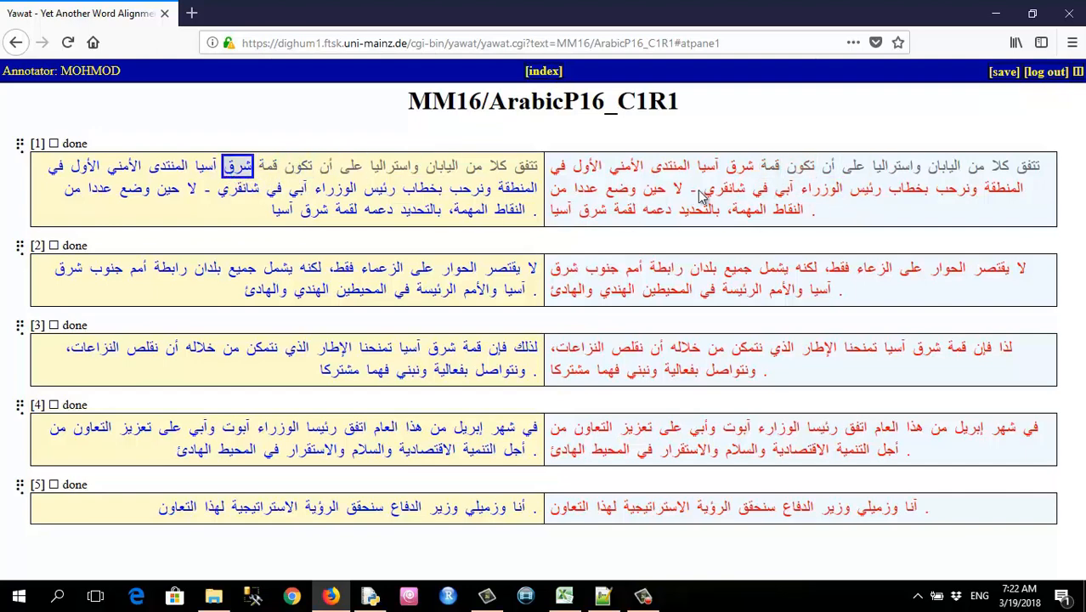
left_click(737, 168)
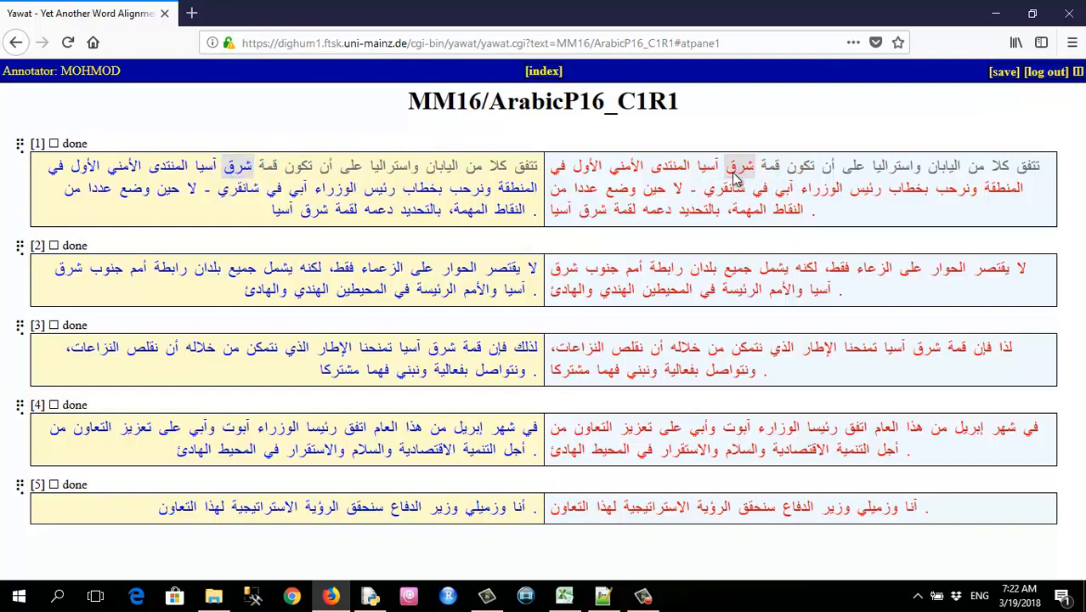
Link the first آسيا, المنتدى and الأمني in segment 1's source text to their target counterparts.
left_click(207, 167)
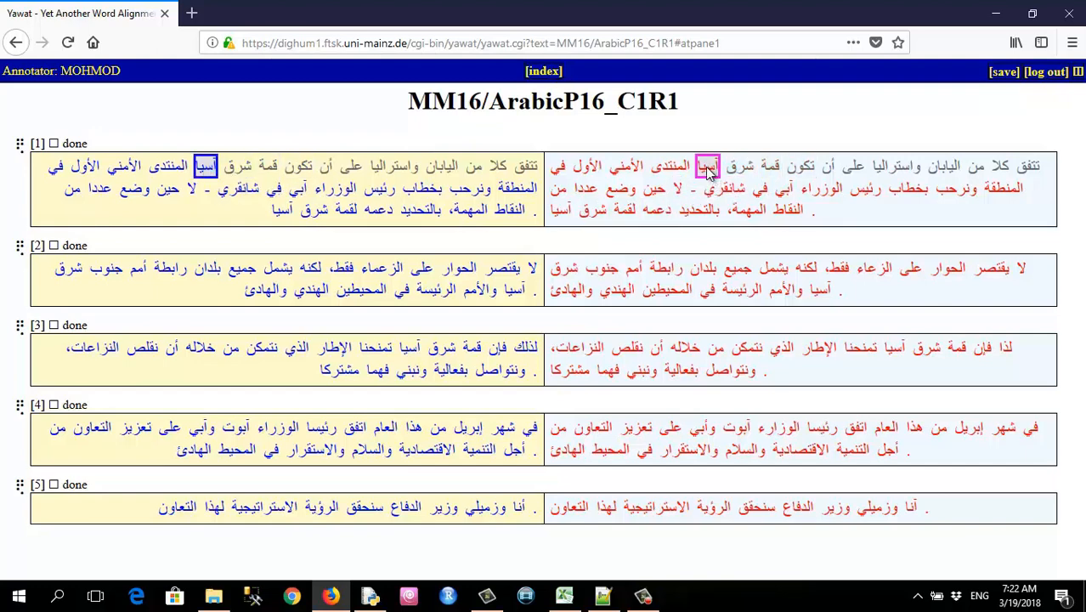
left_click(705, 170)
left_click(169, 167)
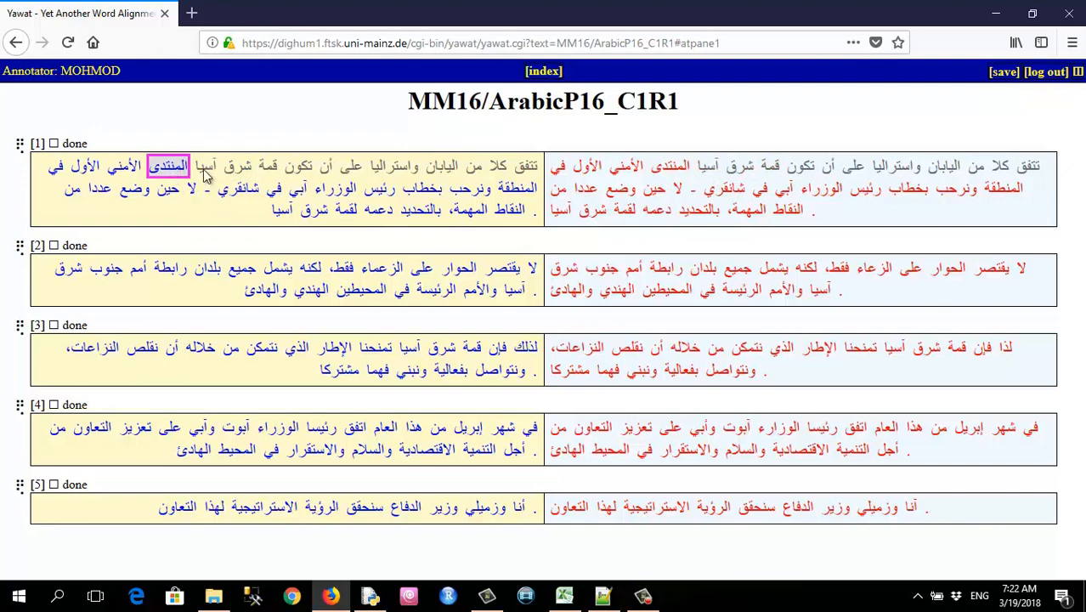
left_click(682, 170)
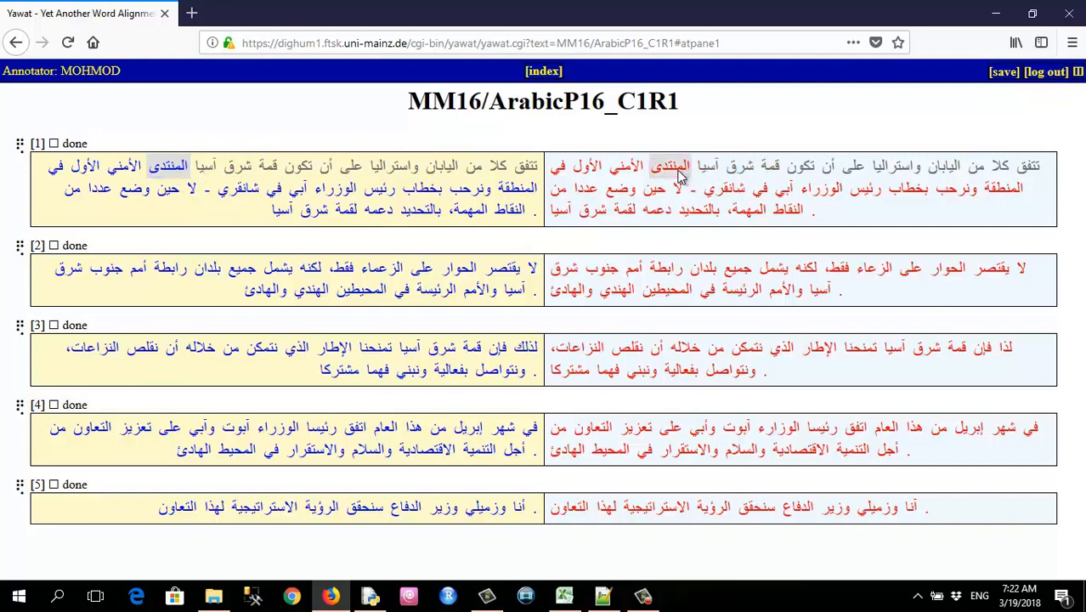
left_click(120, 168)
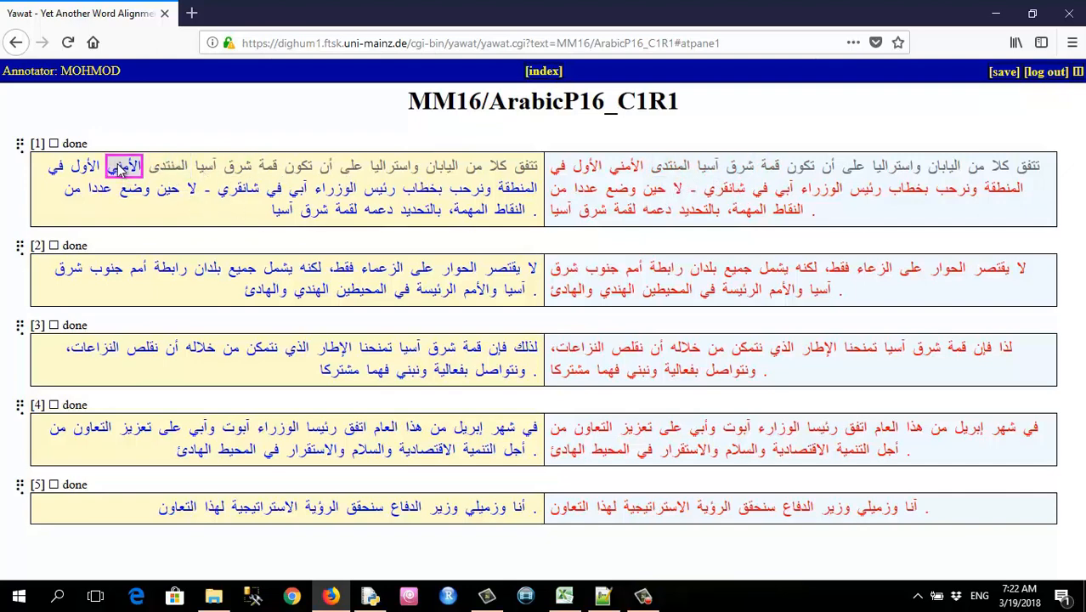
left_click(636, 170)
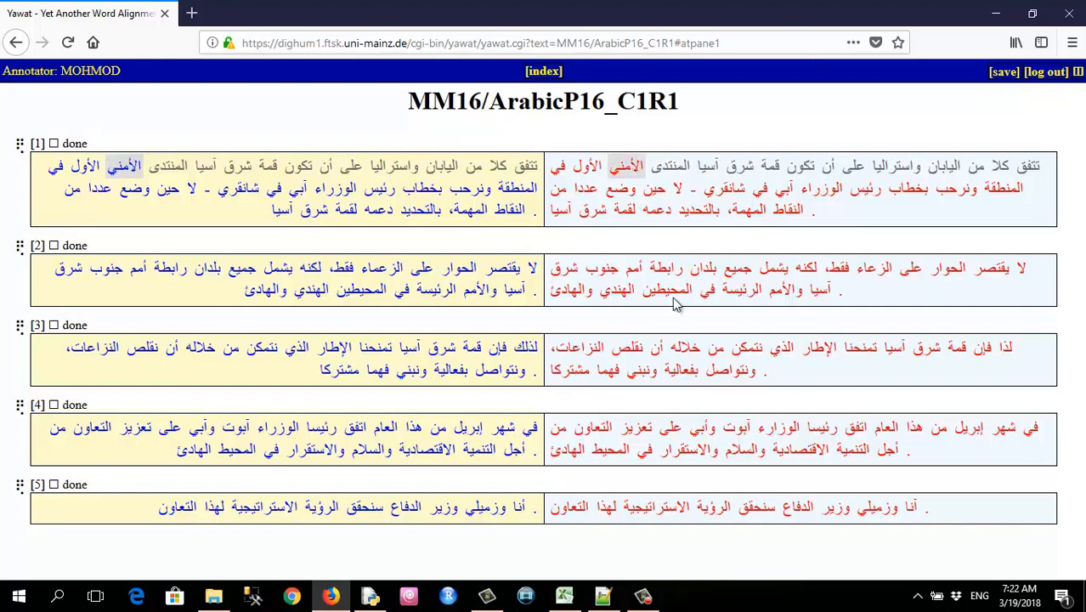
Align الأول, the first في and المنطقة in segment 1's source text with the same words in the target.
left_click(85, 168)
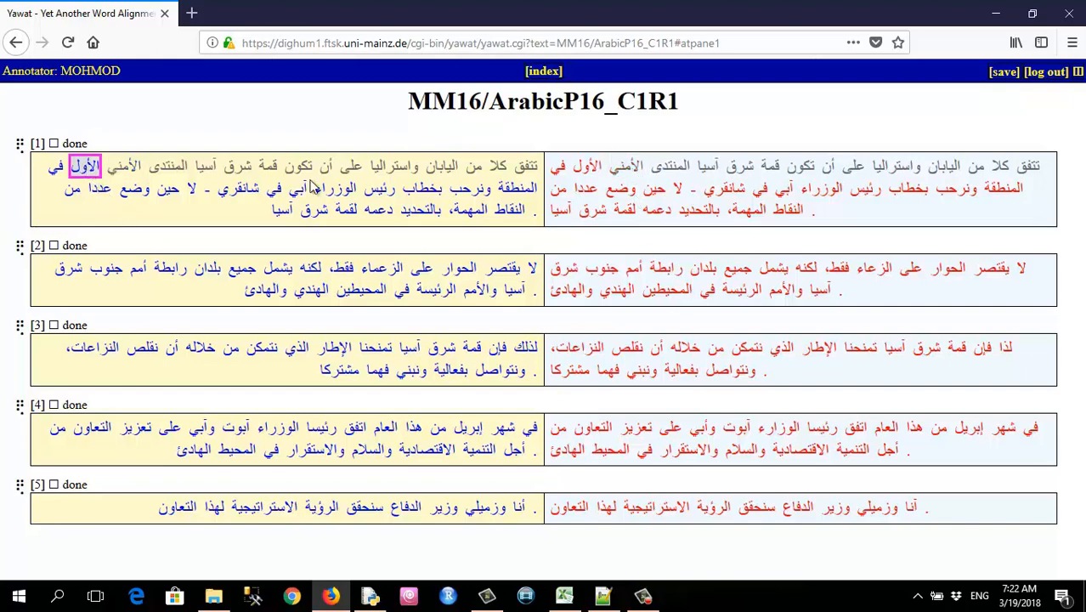
left_click(585, 169)
left_click(56, 173)
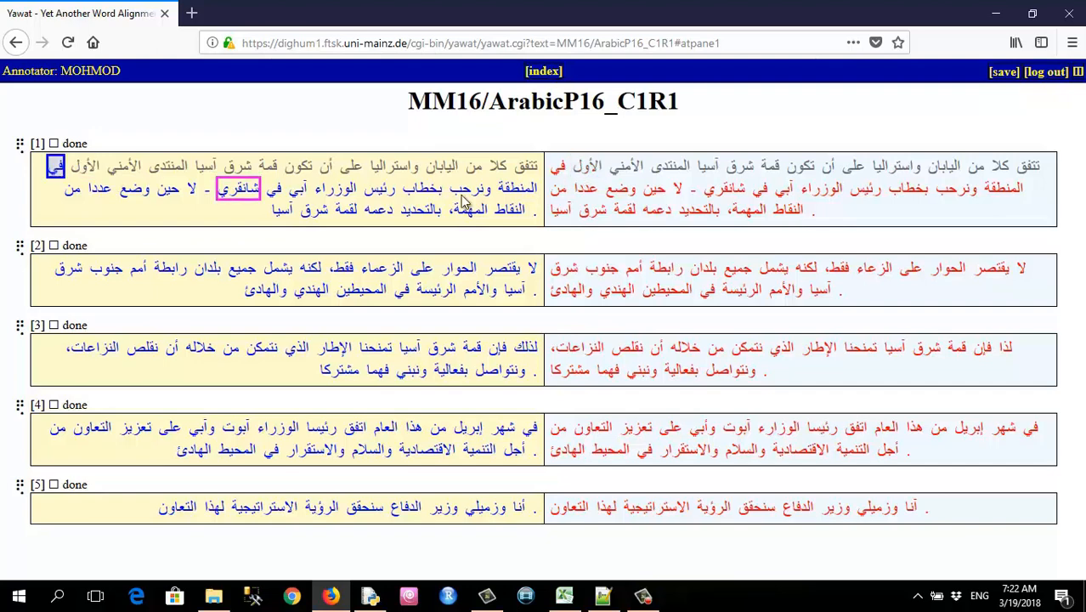
left_click(559, 189)
left_click(523, 192)
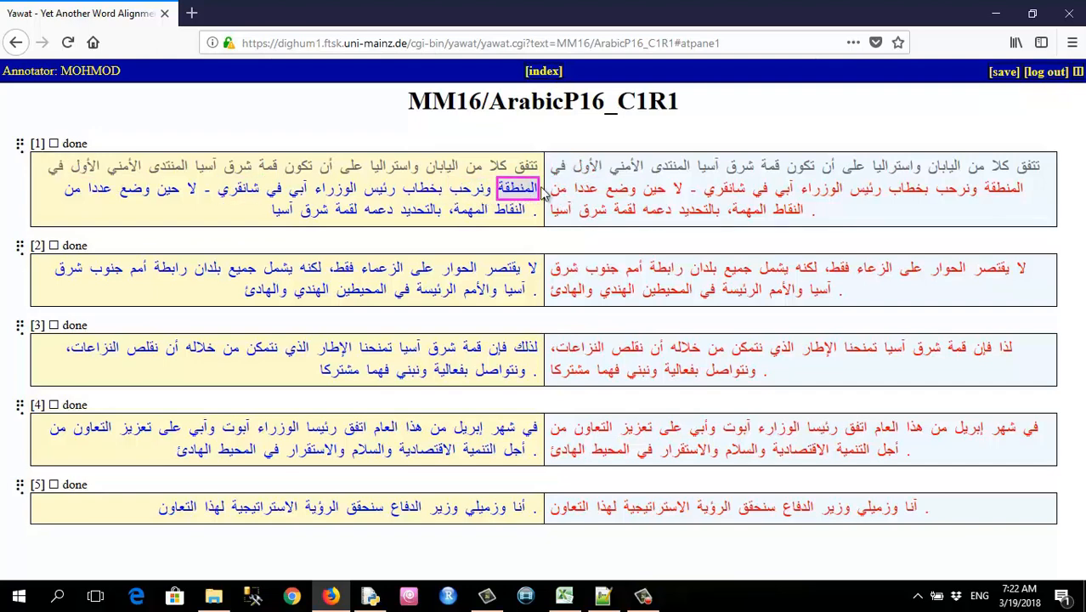
left_click(1022, 195)
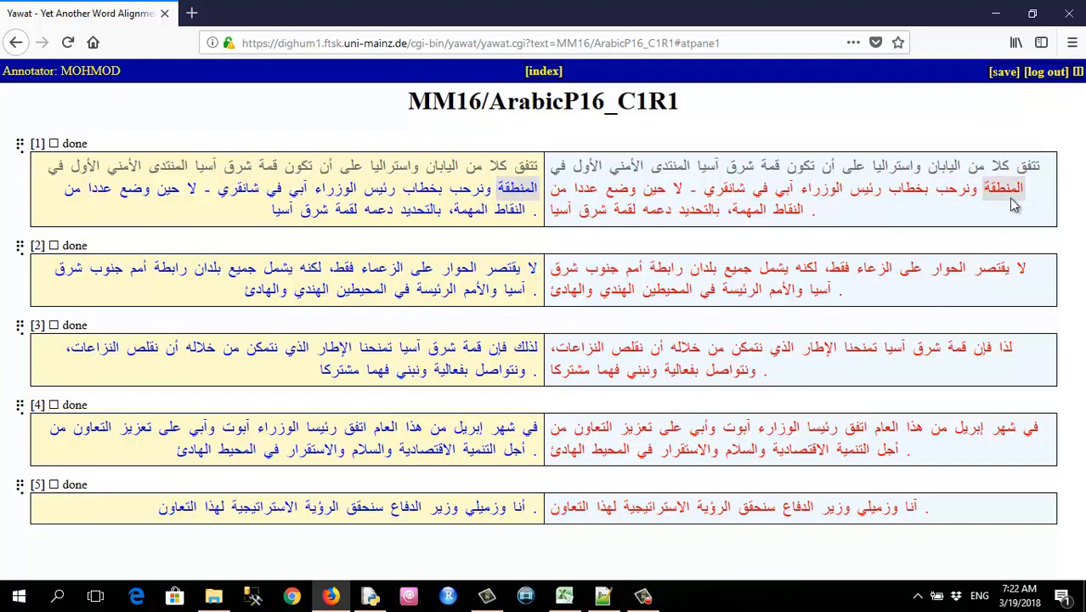
Link the source words ونرحب, بخطاب and رئيس in segment 1 to their identical target words.
left_click(474, 193)
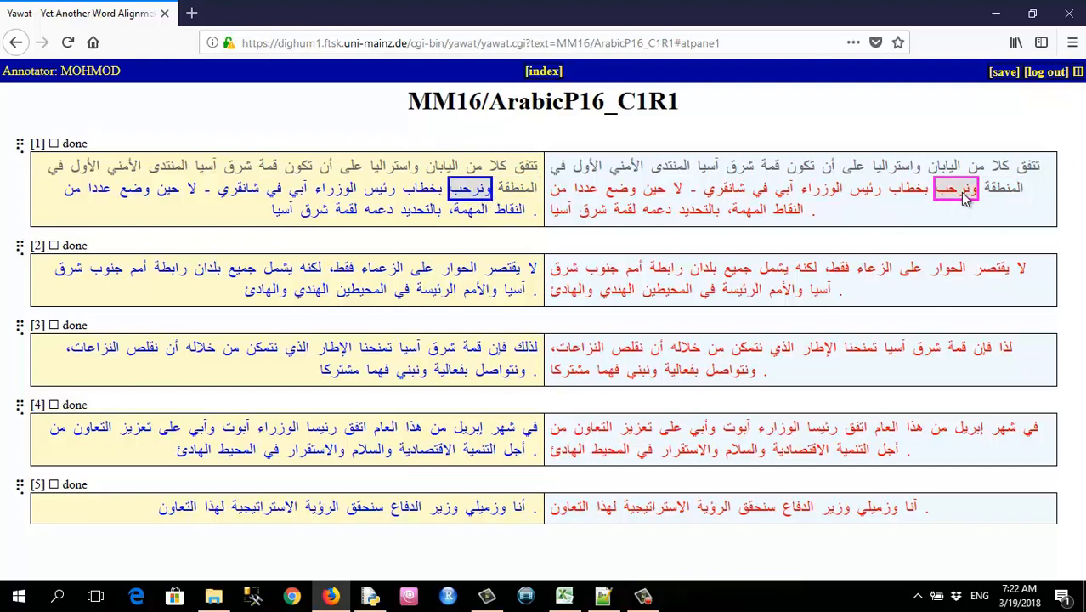
left_click(965, 196)
left_click(425, 193)
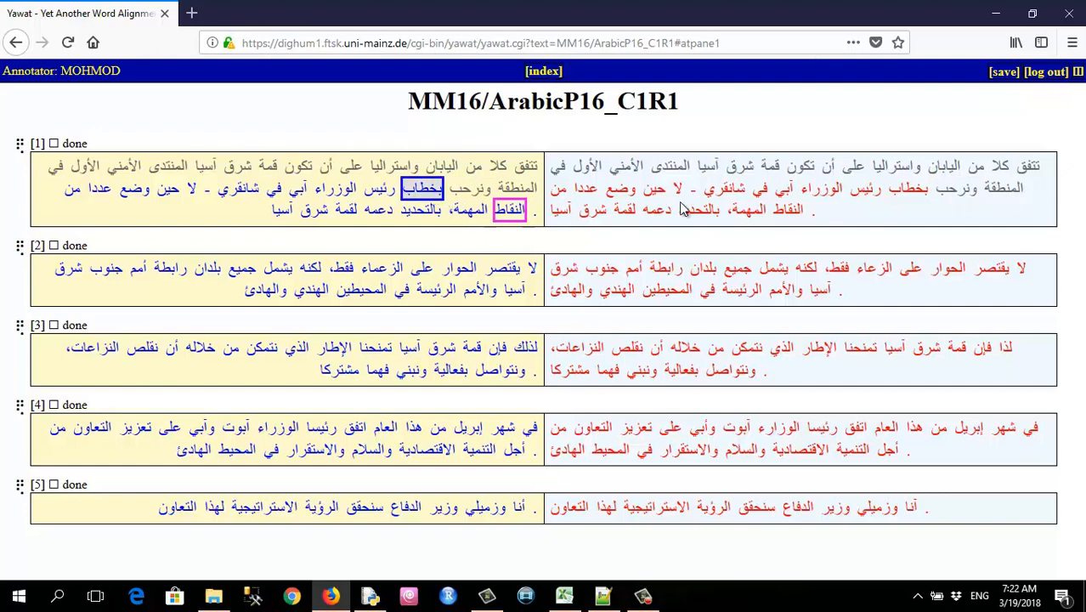
left_click(906, 192)
left_click(374, 192)
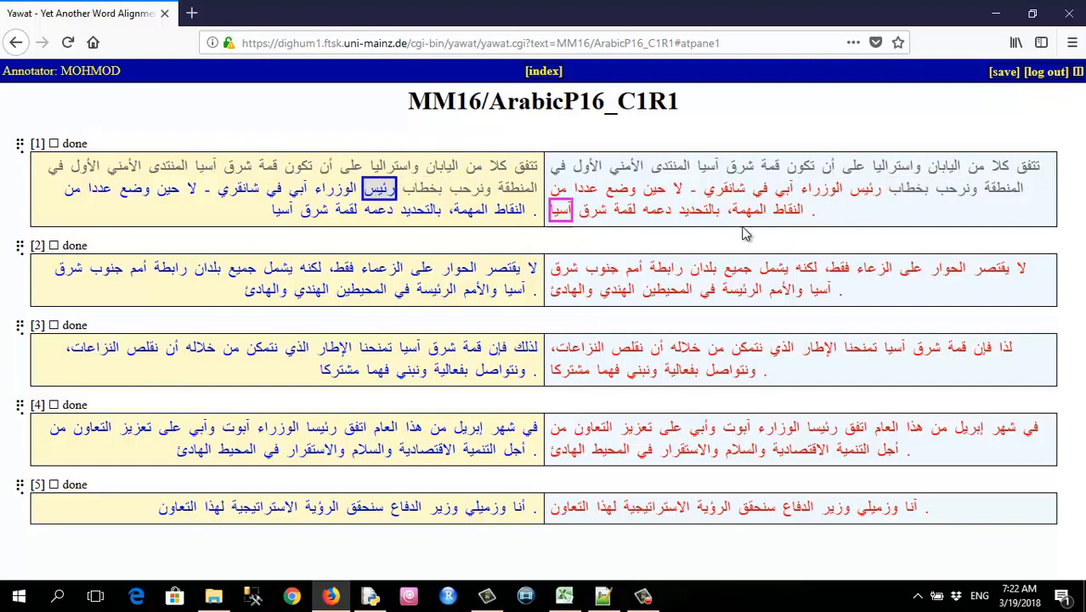
left_click(871, 196)
left_click(872, 199)
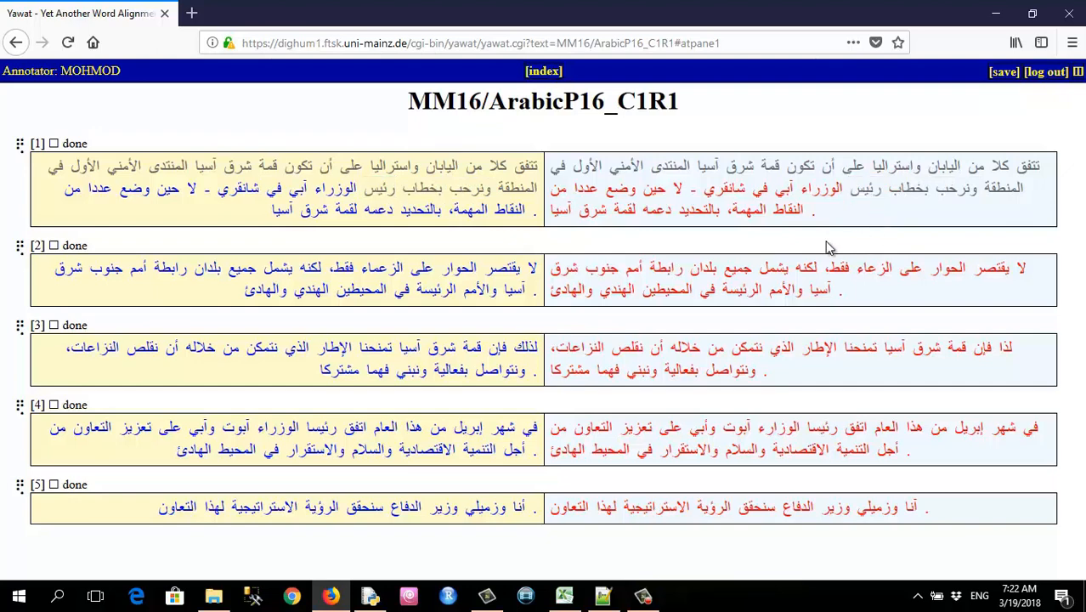
Align الوزراء, آبي and the second في in segment 1's source text with their target counterparts.
left_click(337, 190)
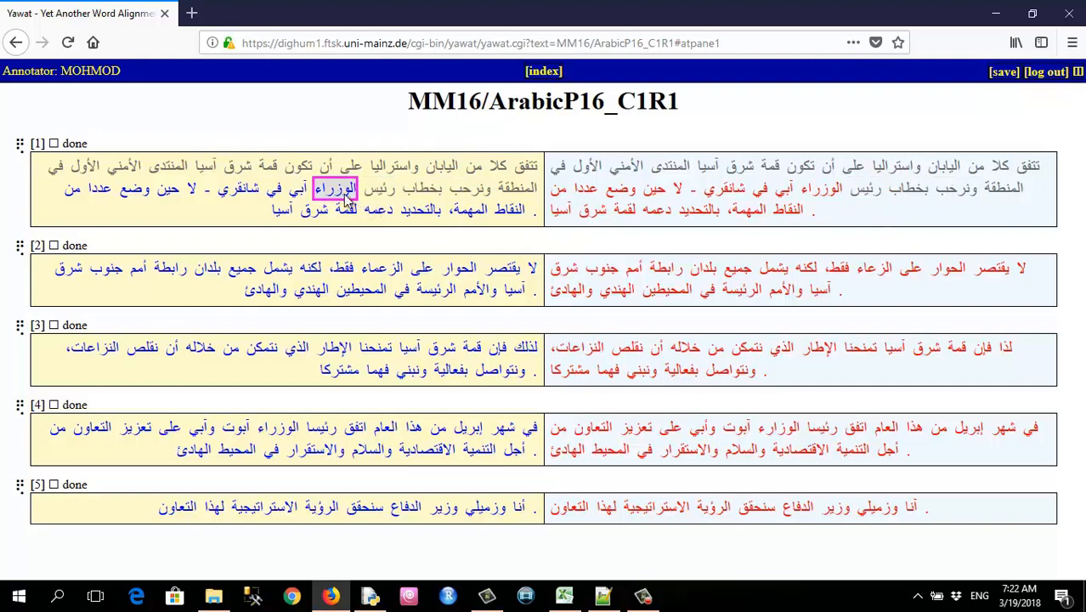
left_click(829, 191)
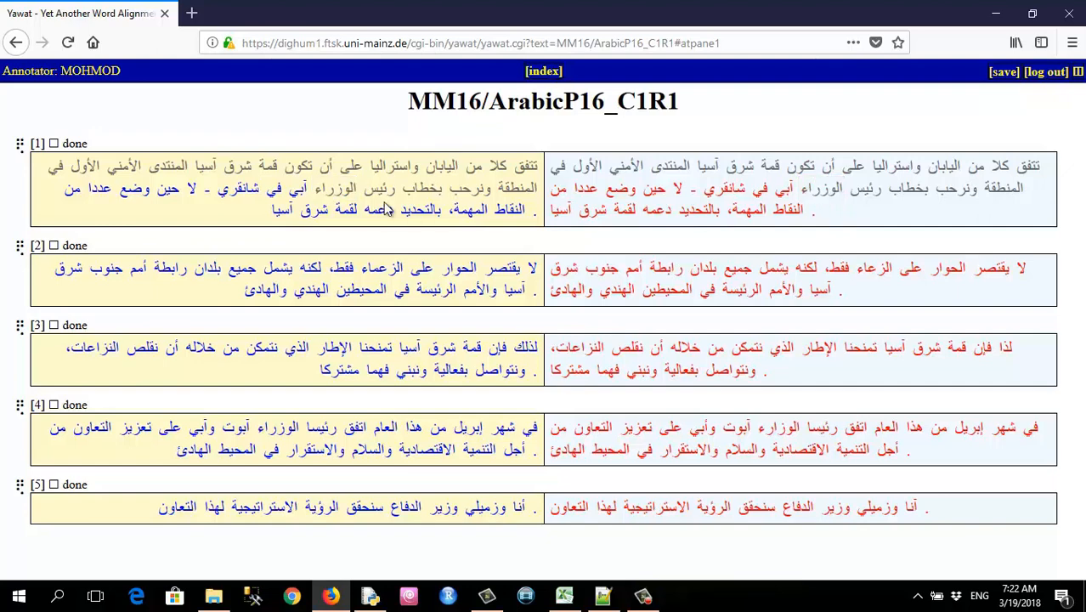
left_click(300, 189)
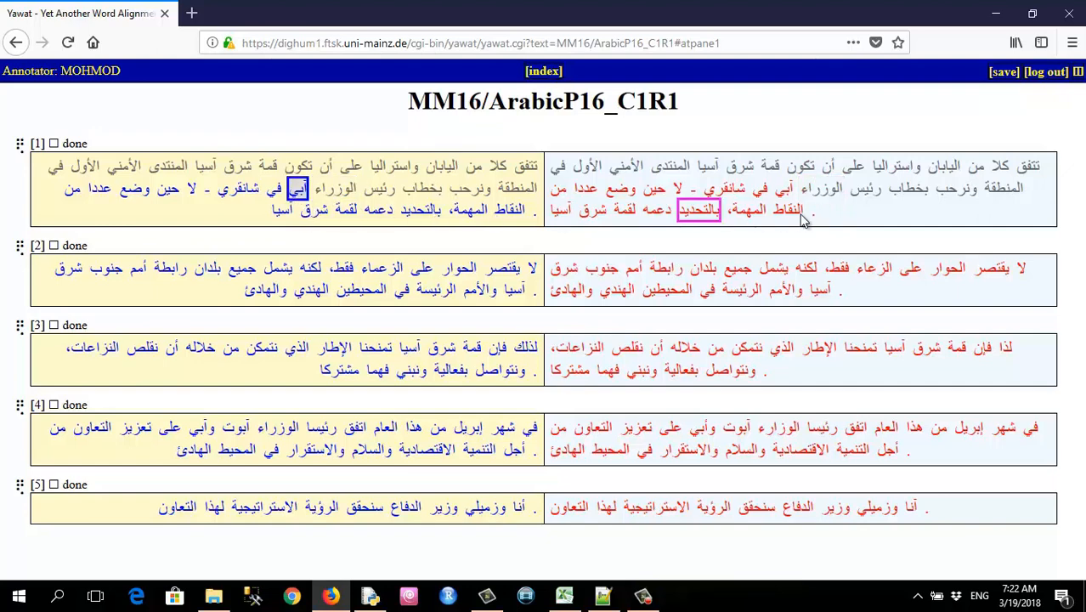
left_click(786, 192)
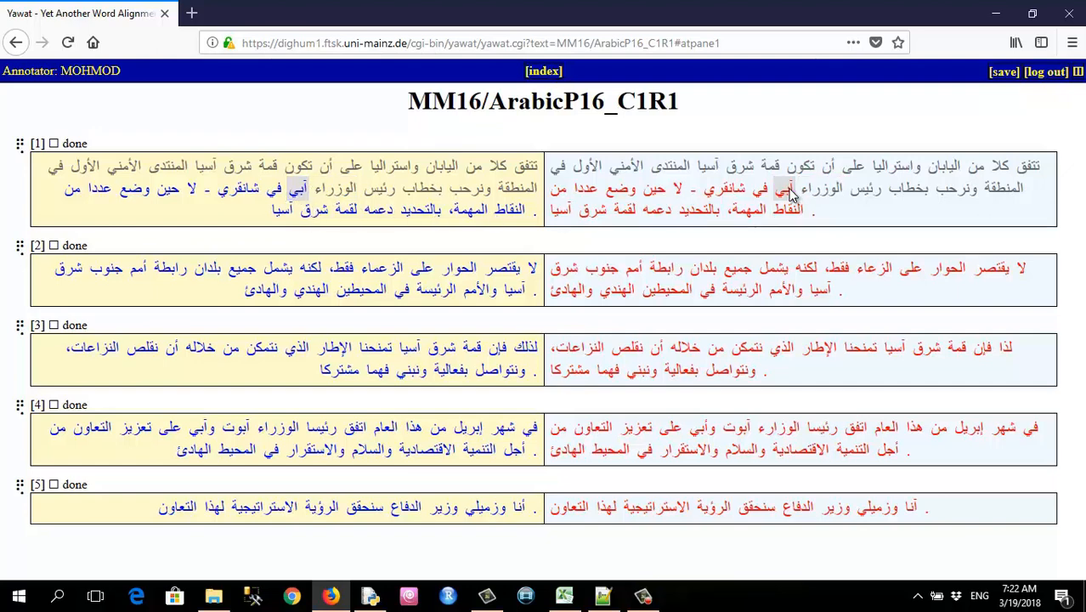
left_click(273, 188)
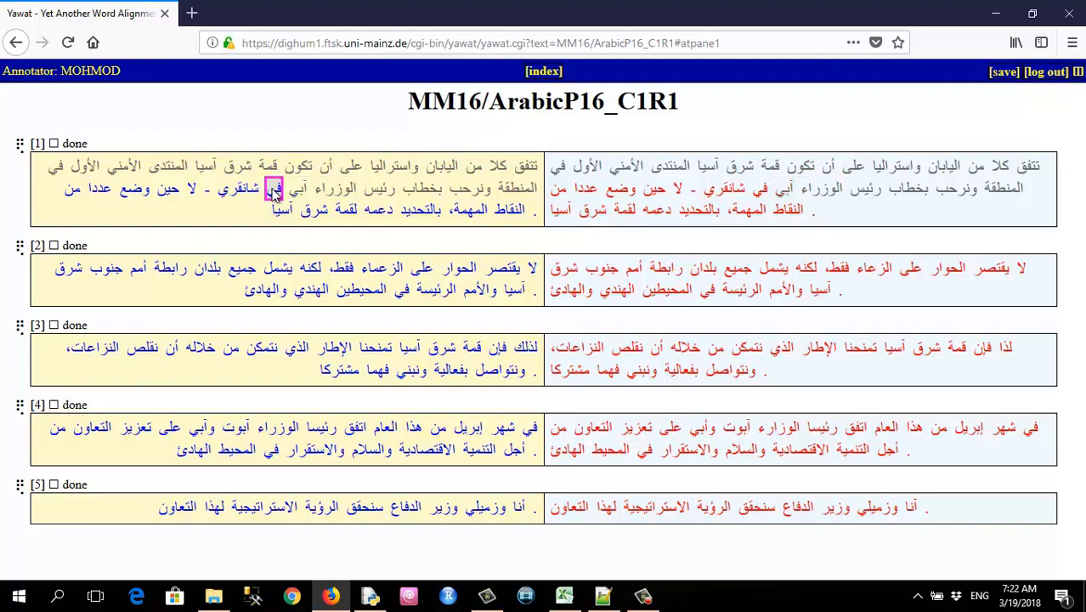
left_click(762, 190)
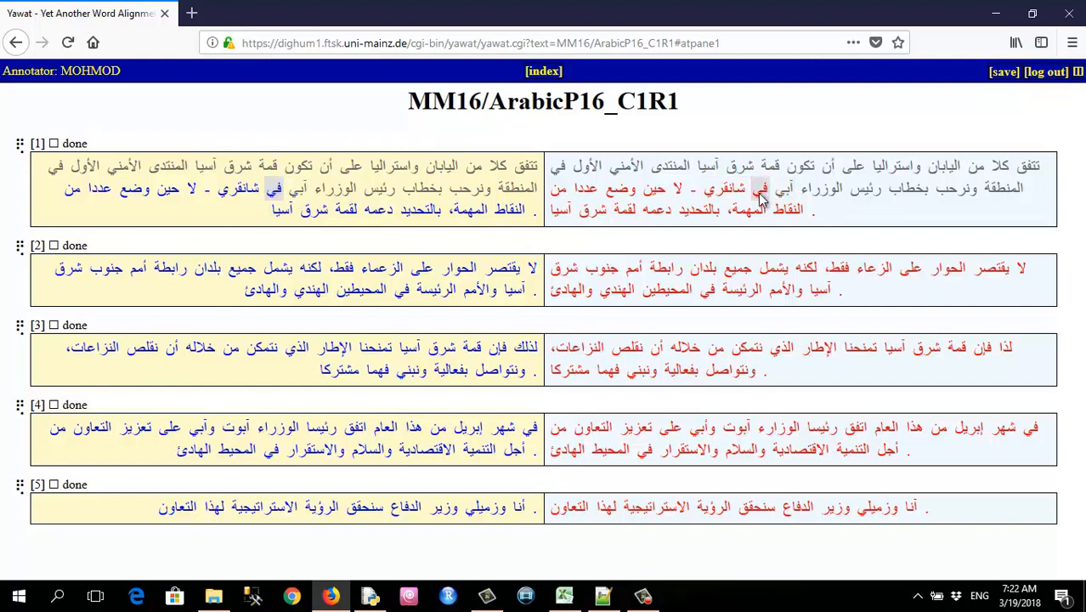
Link شانقري and the dash following it in segment 1's source text to their matches in the target.
left_click(252, 191)
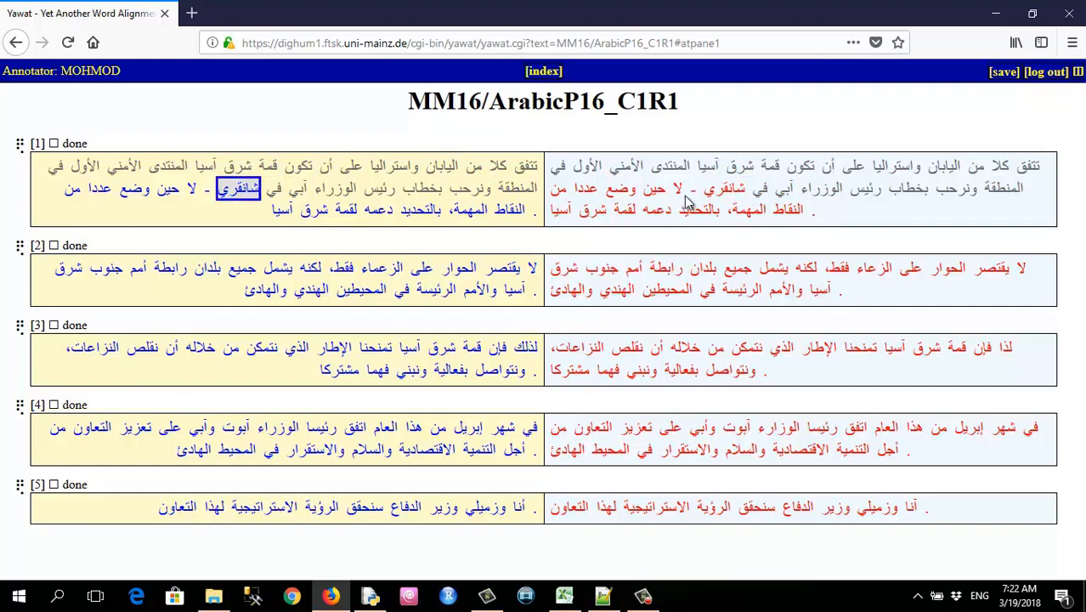
left_click(731, 198)
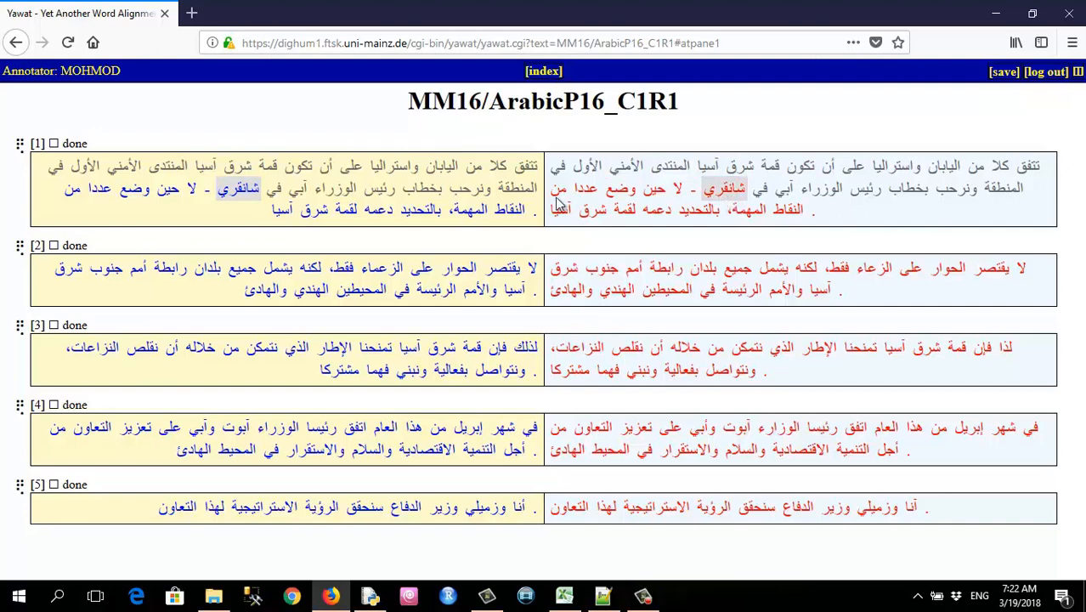
left_click(208, 193)
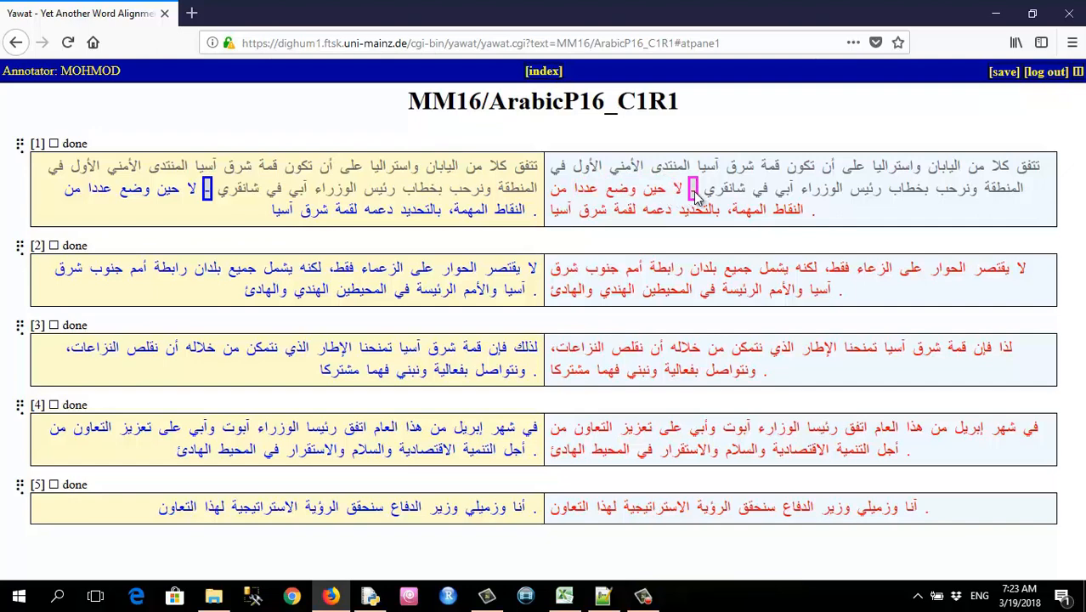
left_click(694, 192)
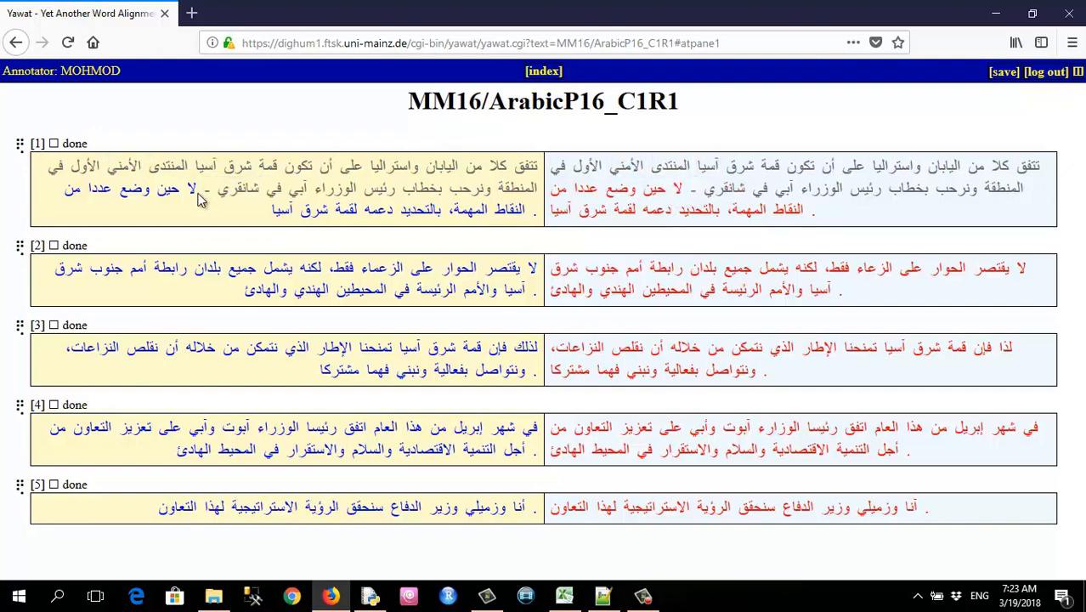
Align وضع, عددا and the second من in segment 1's source text with the same words in the target.
left_click(134, 189)
left_click(133, 191)
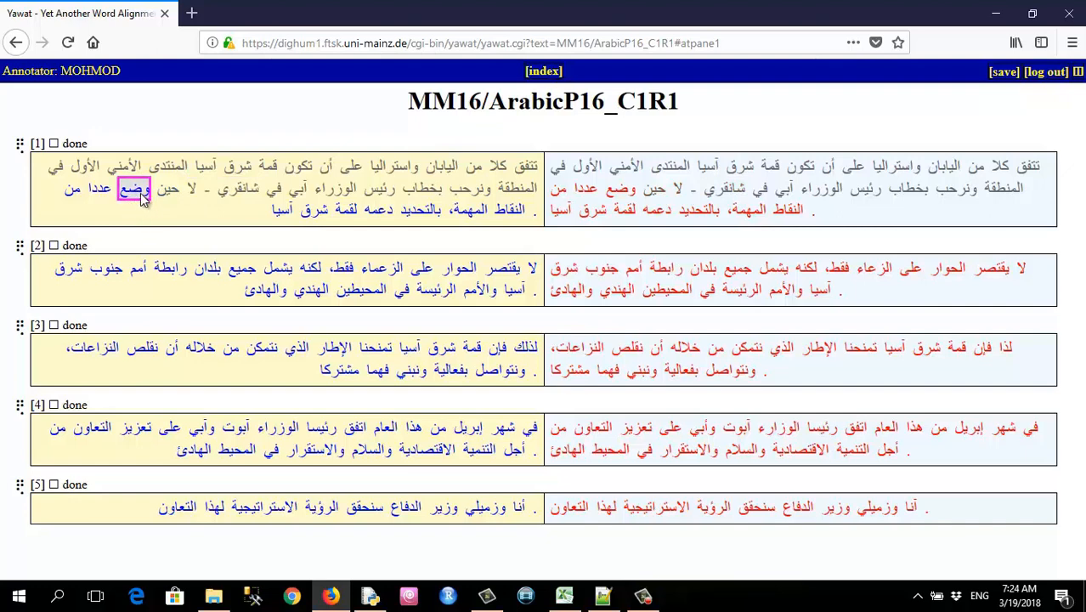
left_click(624, 192)
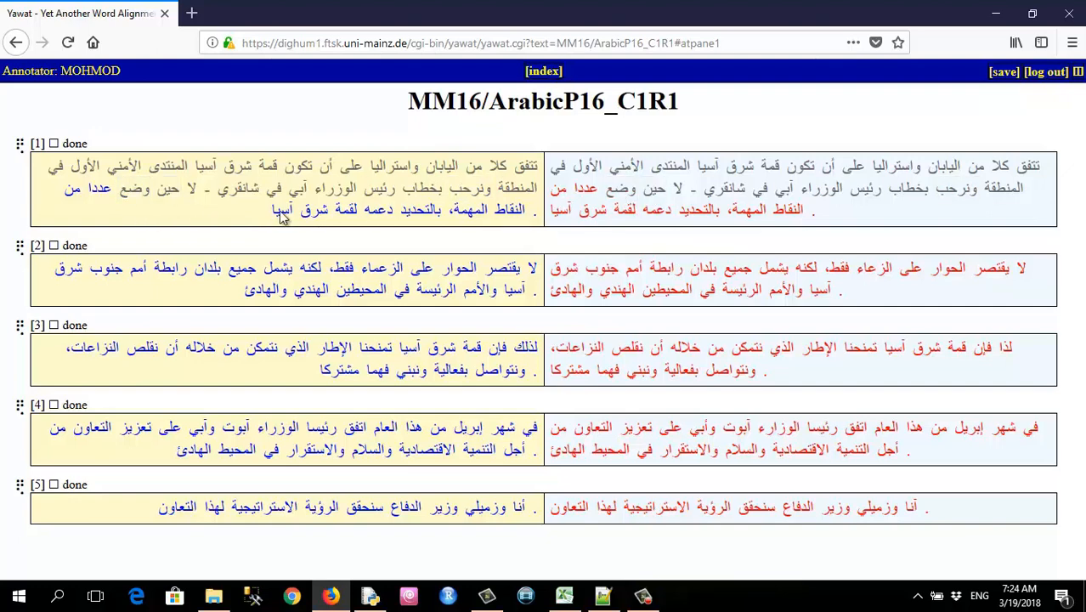
left_click(99, 188)
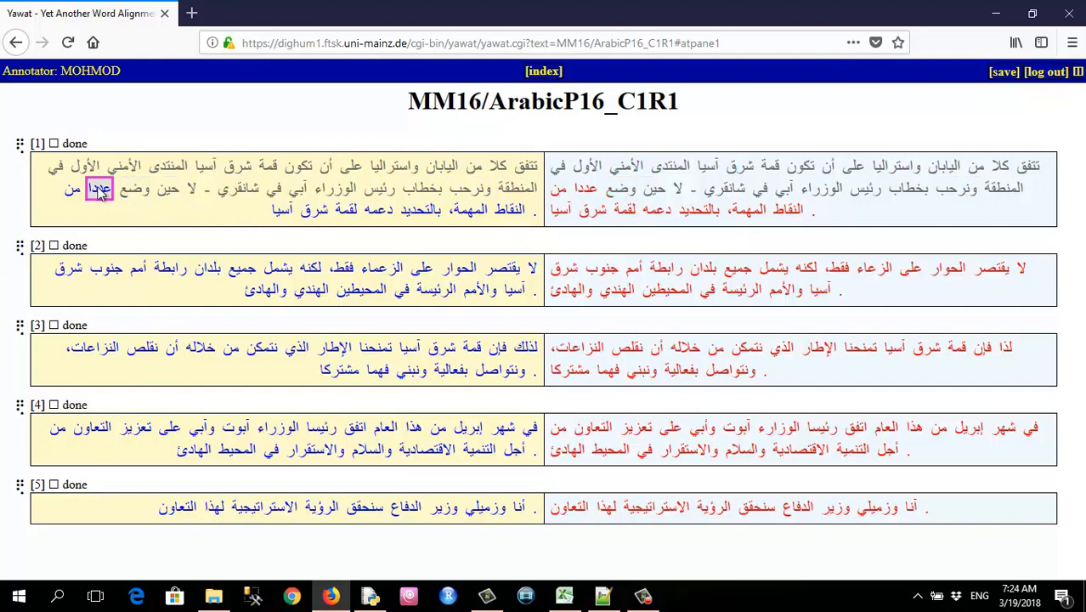
left_click(586, 193)
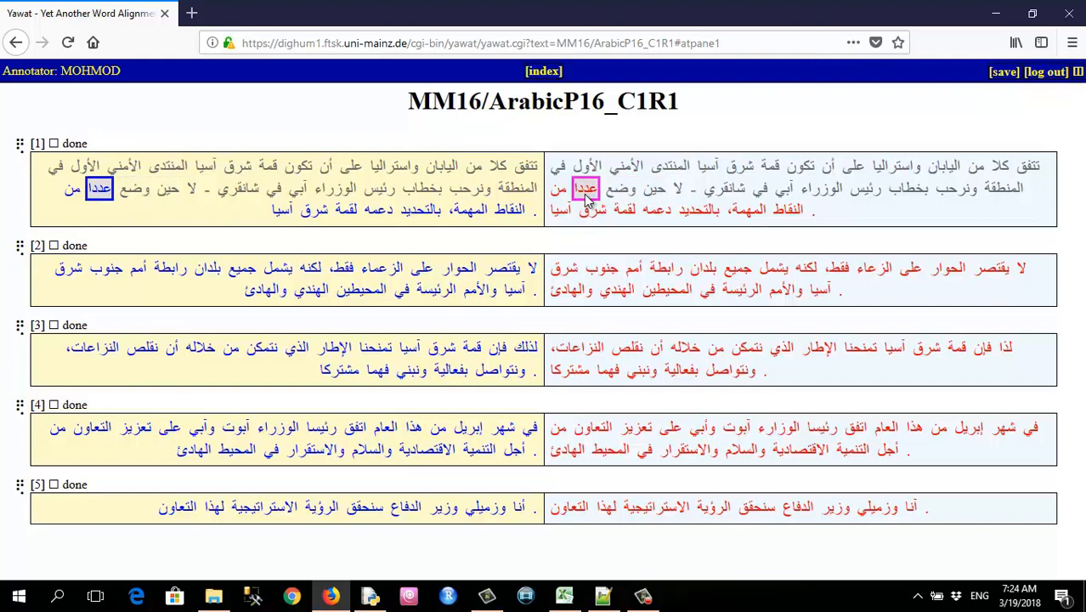
left_click(81, 193)
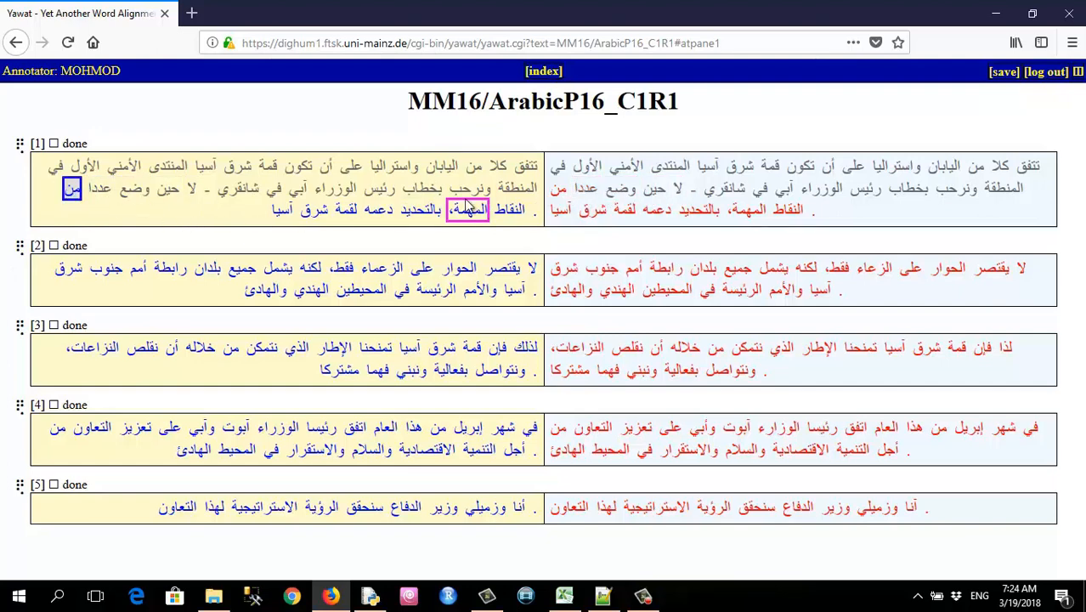
left_click(558, 194)
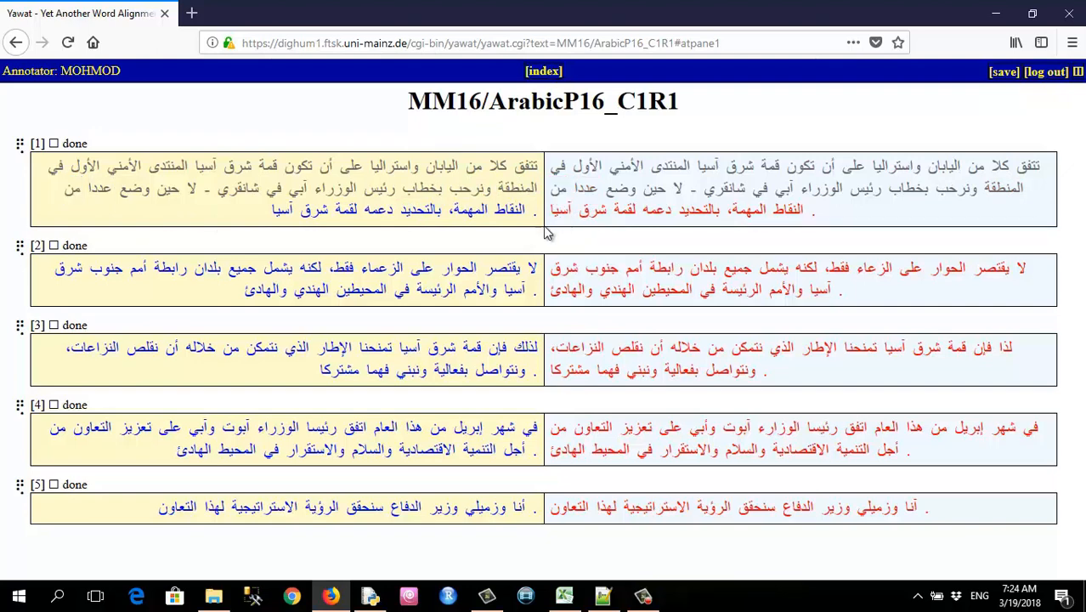
Link the source words النقاط, المهمة، and بالتحديد in segment 1 to their matching target words.
left_click(510, 210)
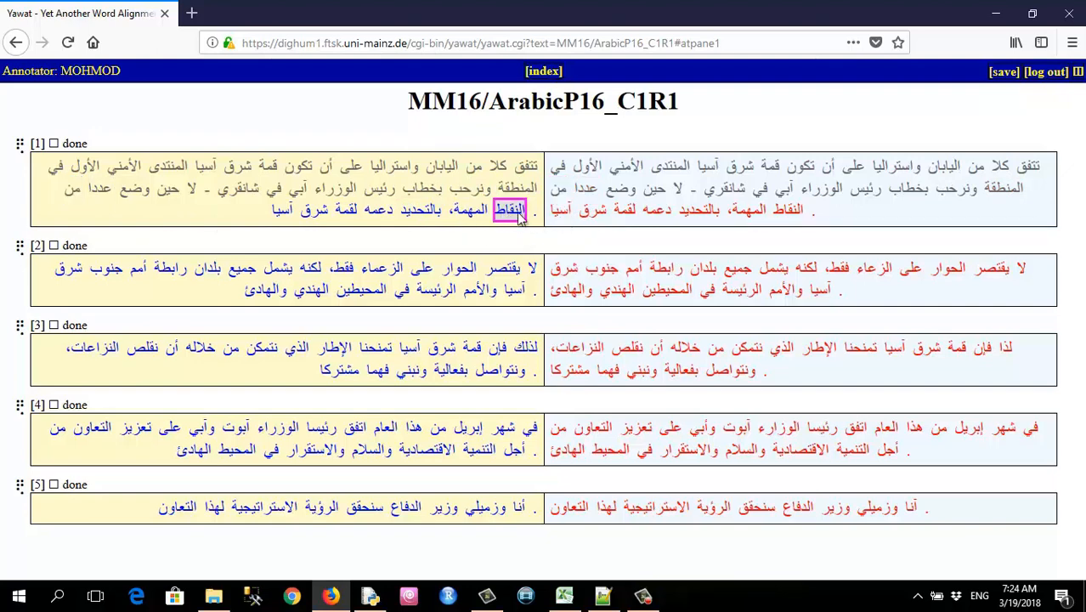
left_click(788, 212)
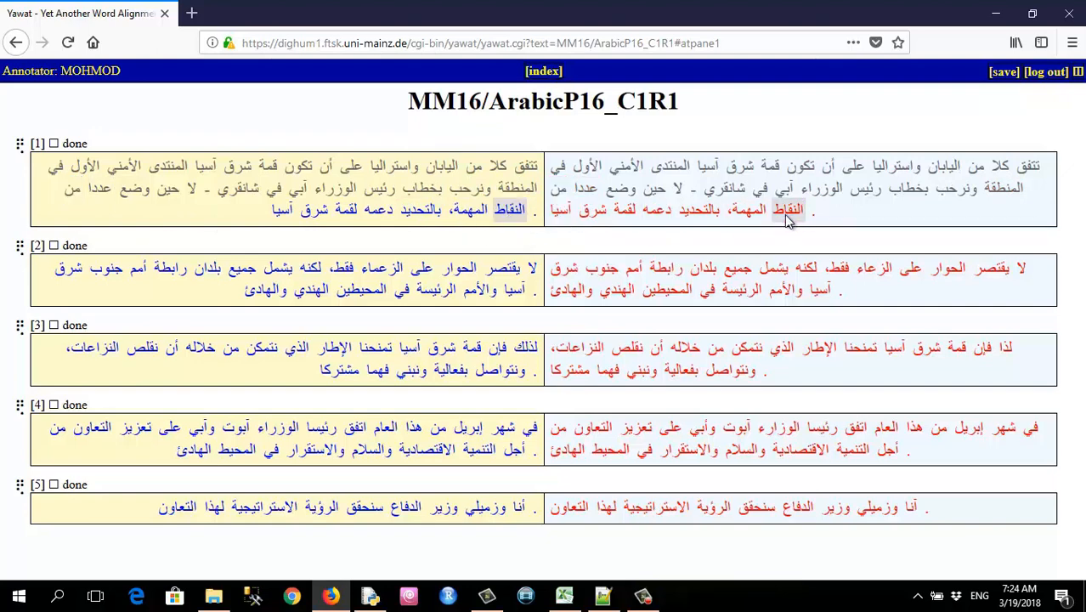
left_click(466, 217)
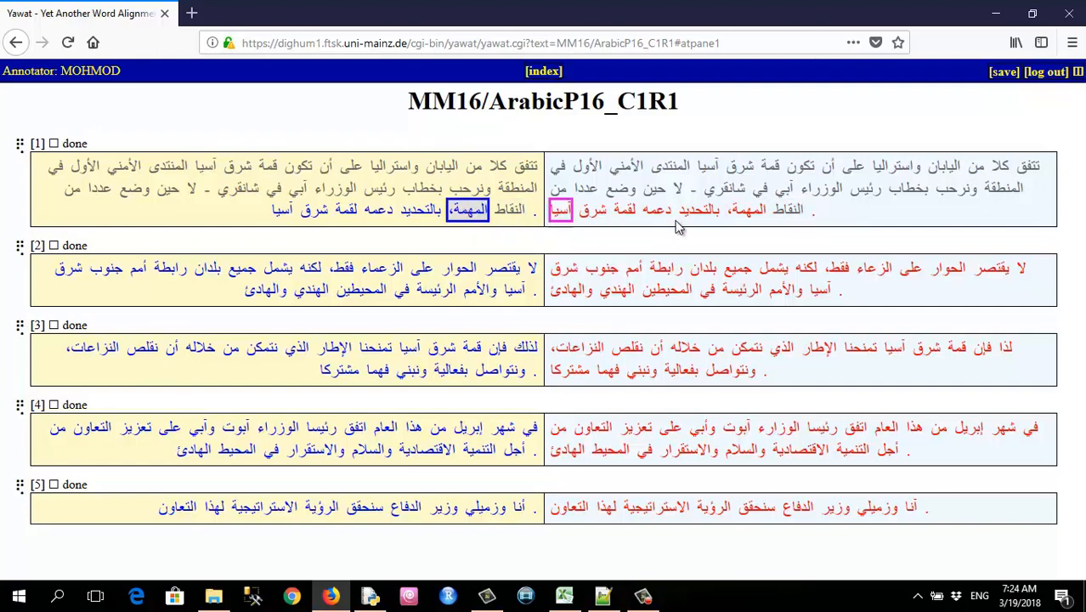
left_click(748, 217)
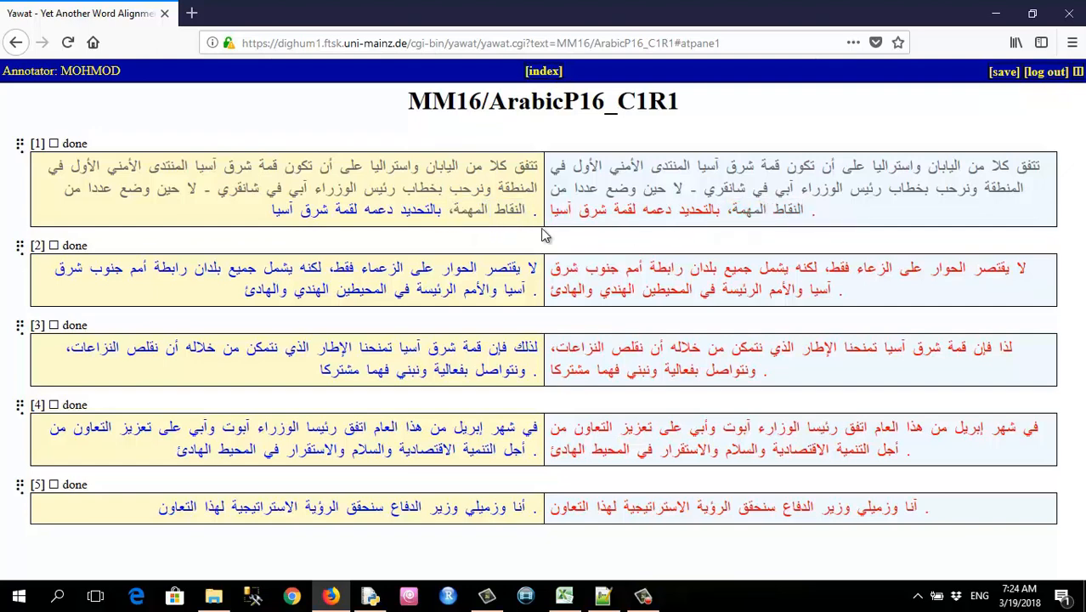
left_click(422, 217)
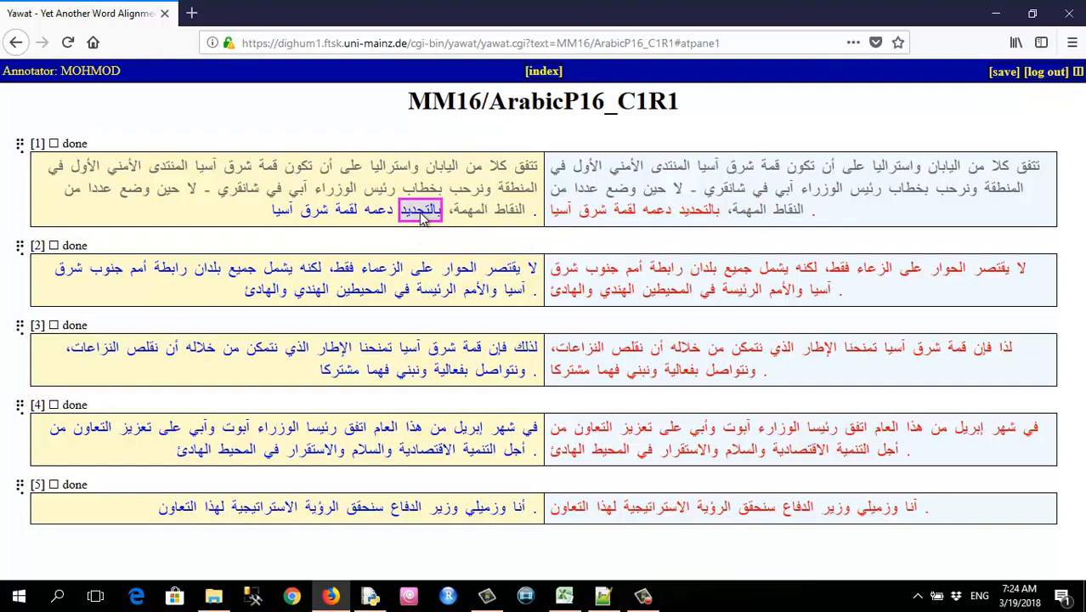
left_click(697, 214)
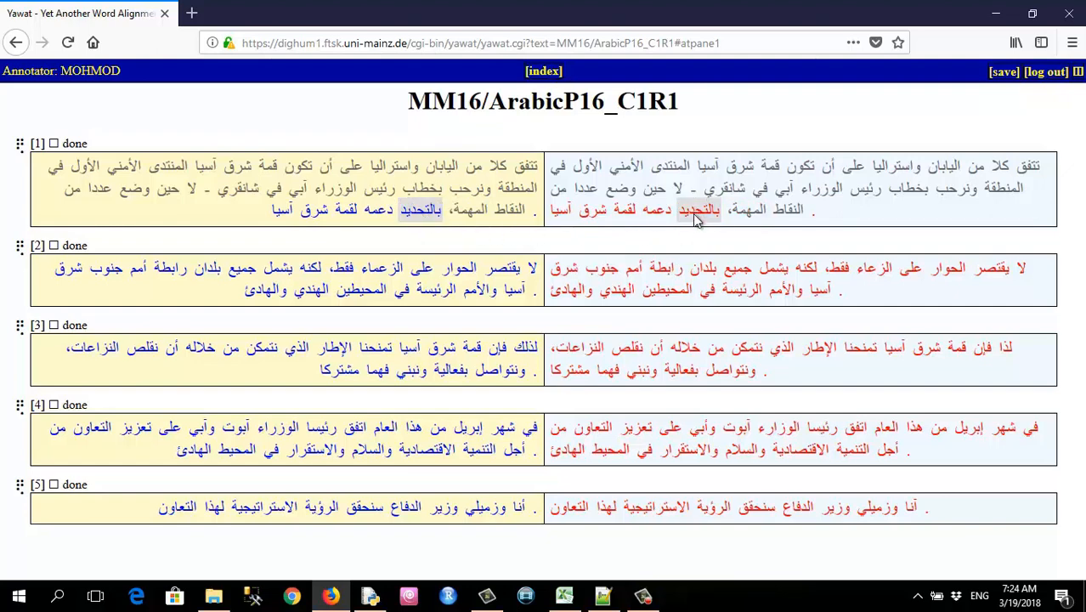
Align the source words دعمه and لقمة in segment 1 with their identical target words.
left_click(378, 215)
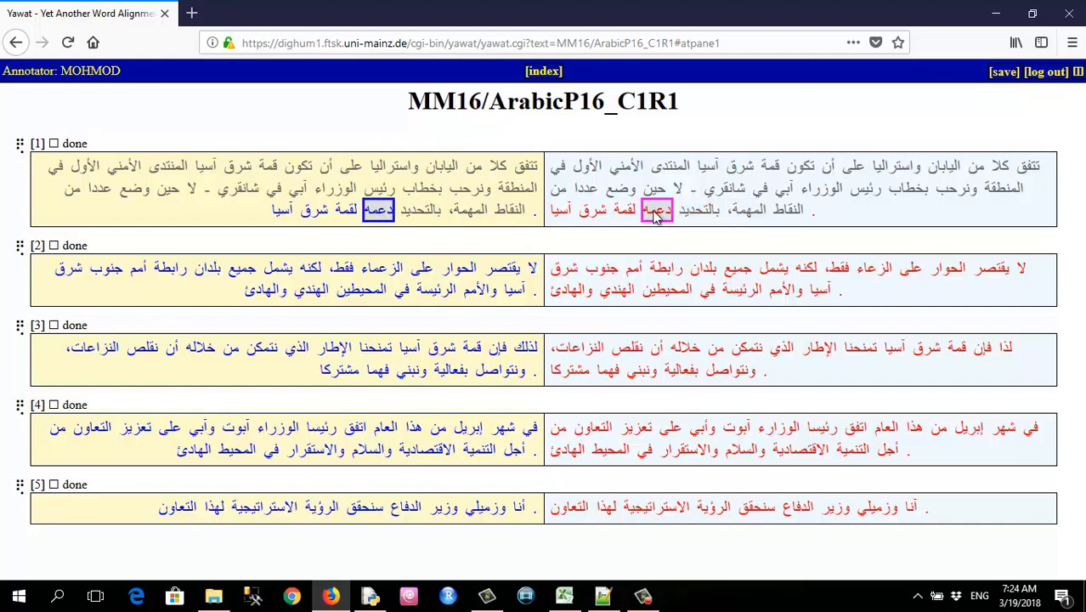
left_click(656, 214)
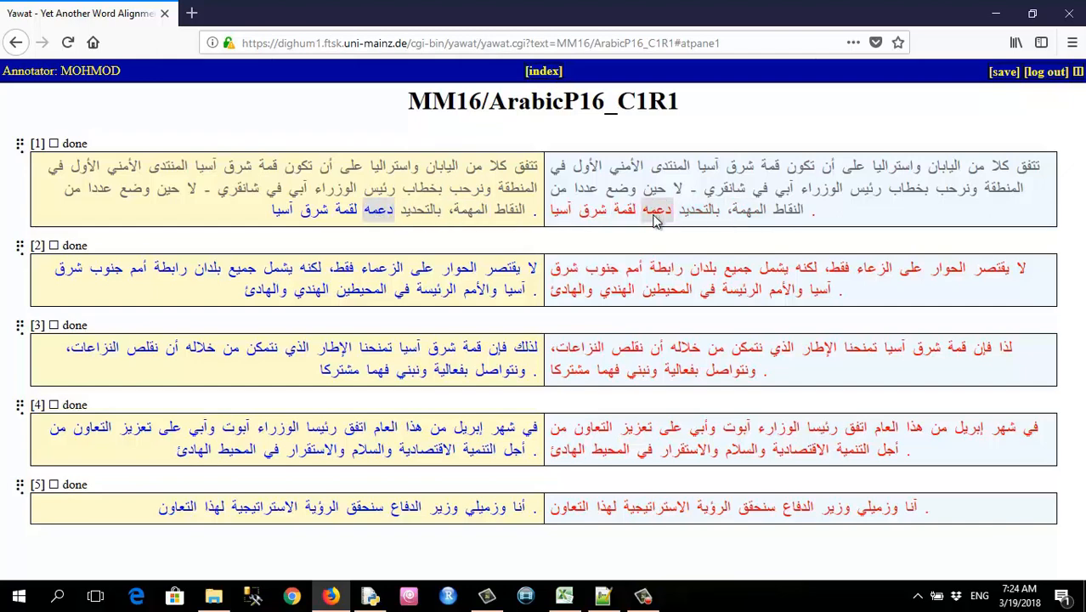
left_click(347, 212)
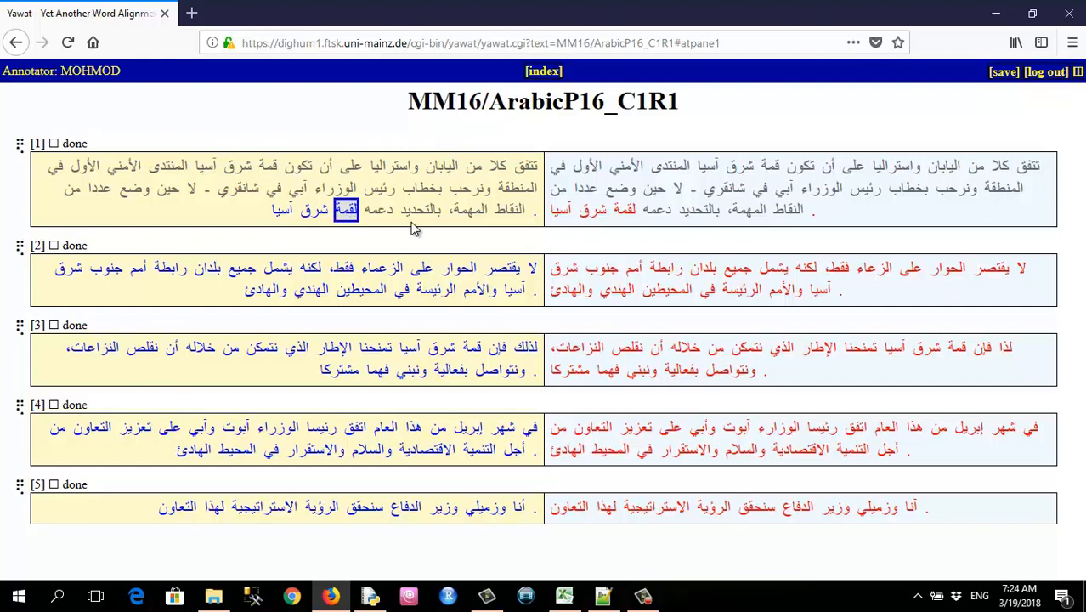
left_click(629, 216)
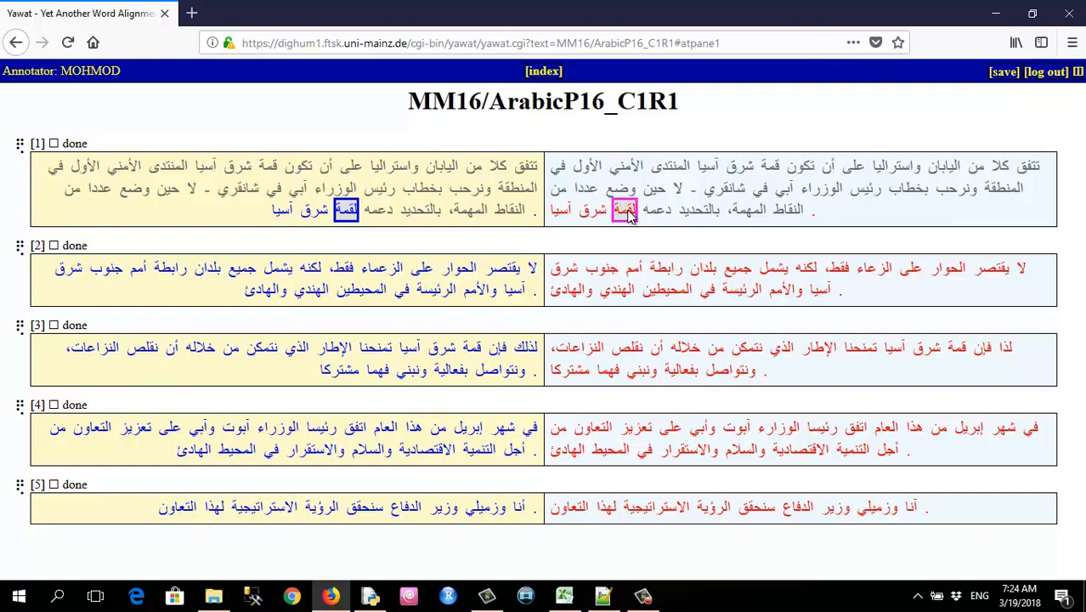
left_click(629, 216)
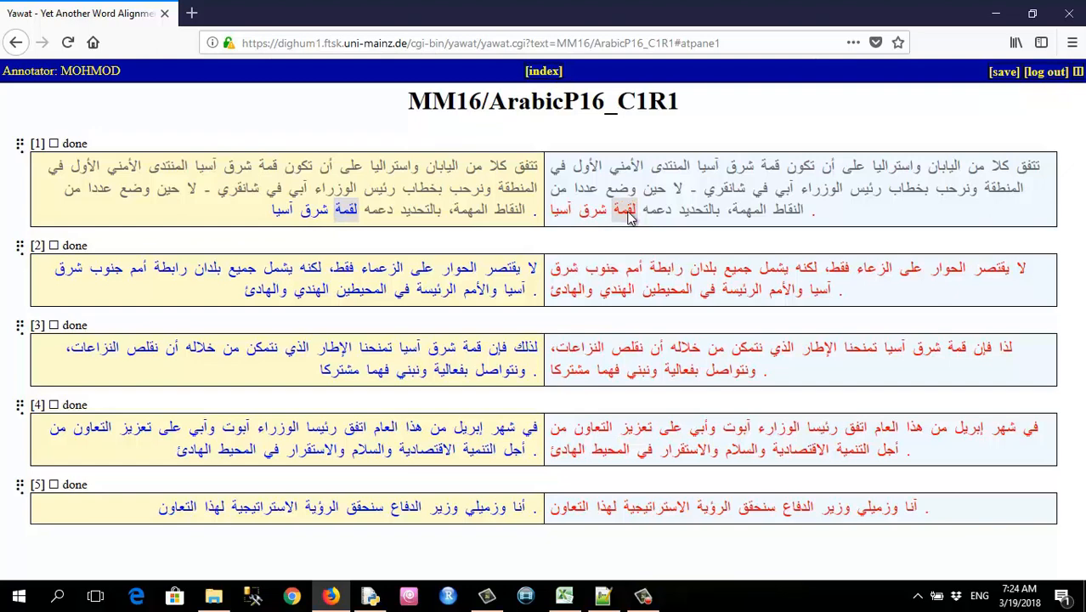
Align the final source words شرق and آسيا in segment 1 with the same words in the target.
left_click(315, 211)
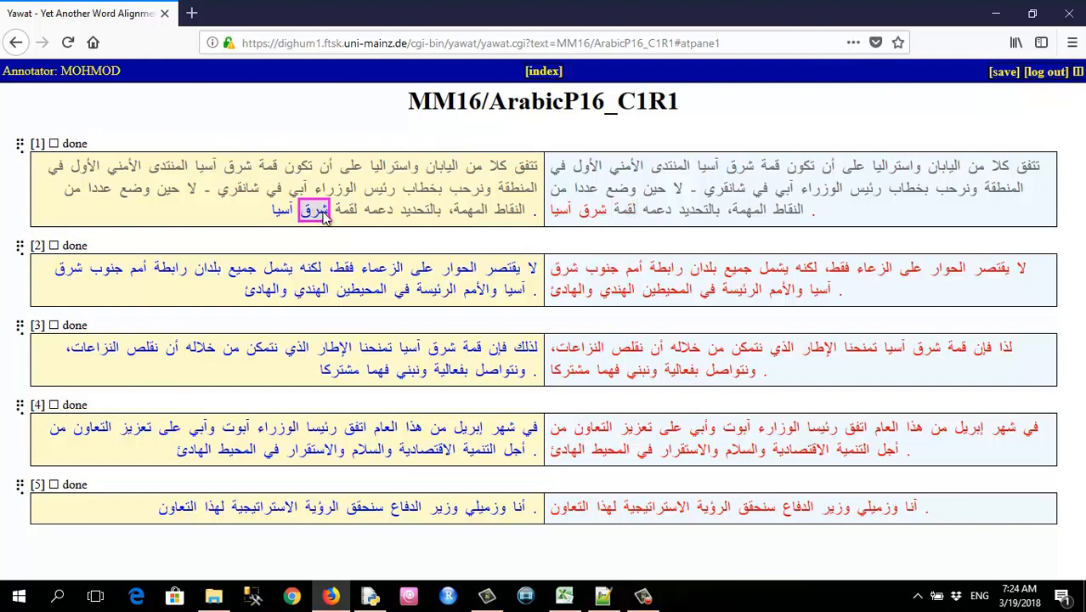
left_click(594, 214)
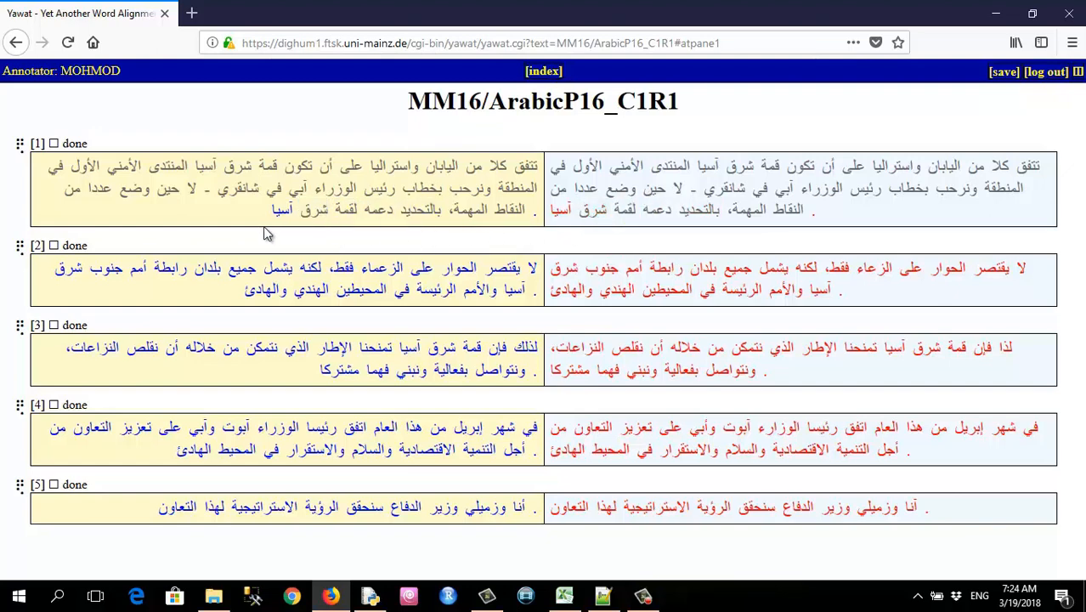
left_click(285, 211)
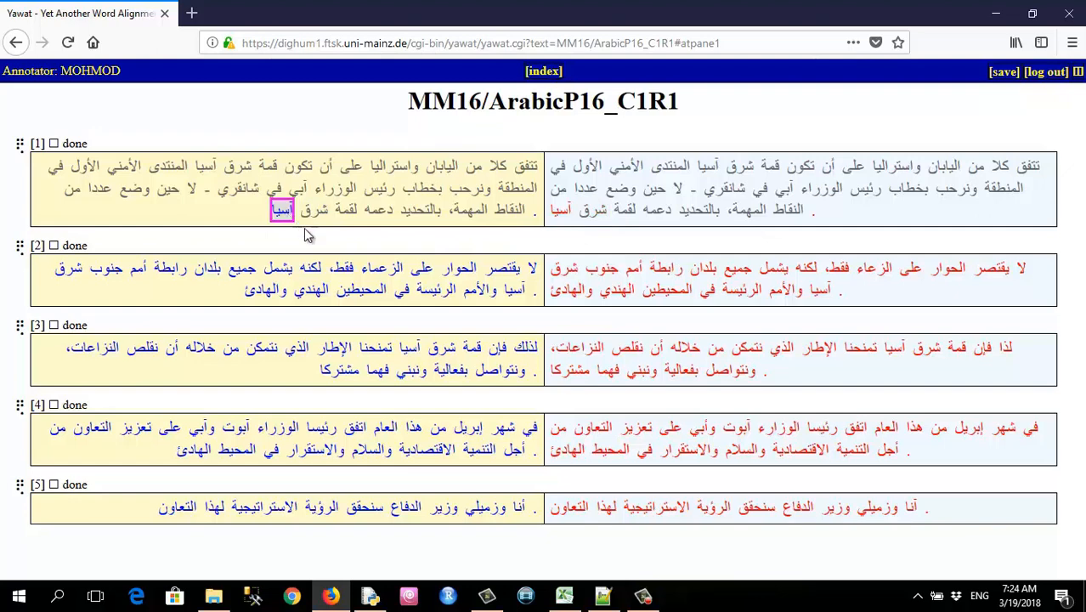
left_click(562, 211)
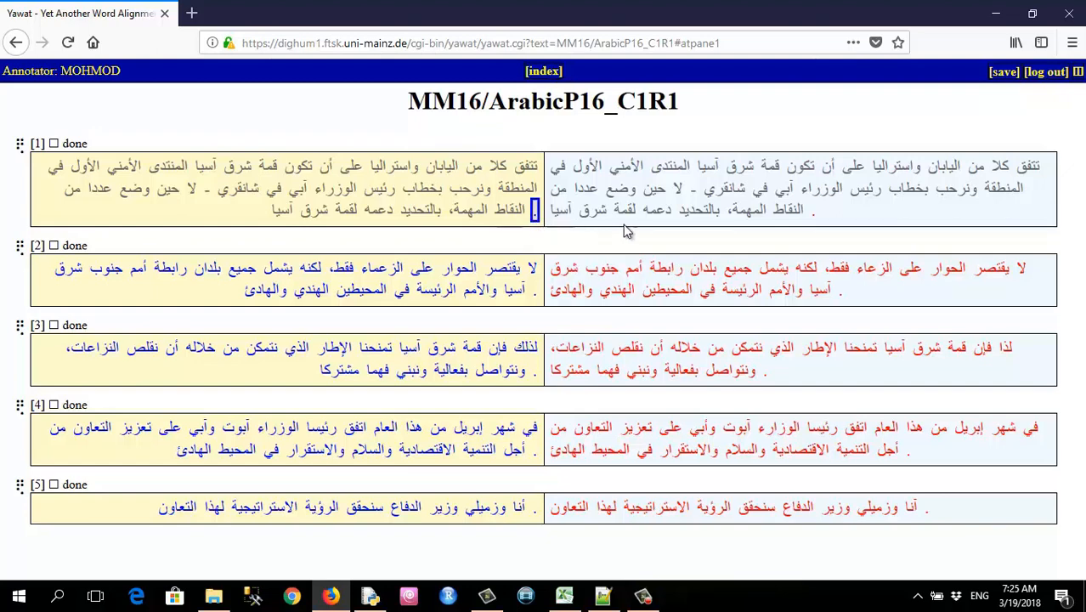
Link the full stops of segment 1, and align the opening word لا of segment 2 with its target match.
left_click(535, 214)
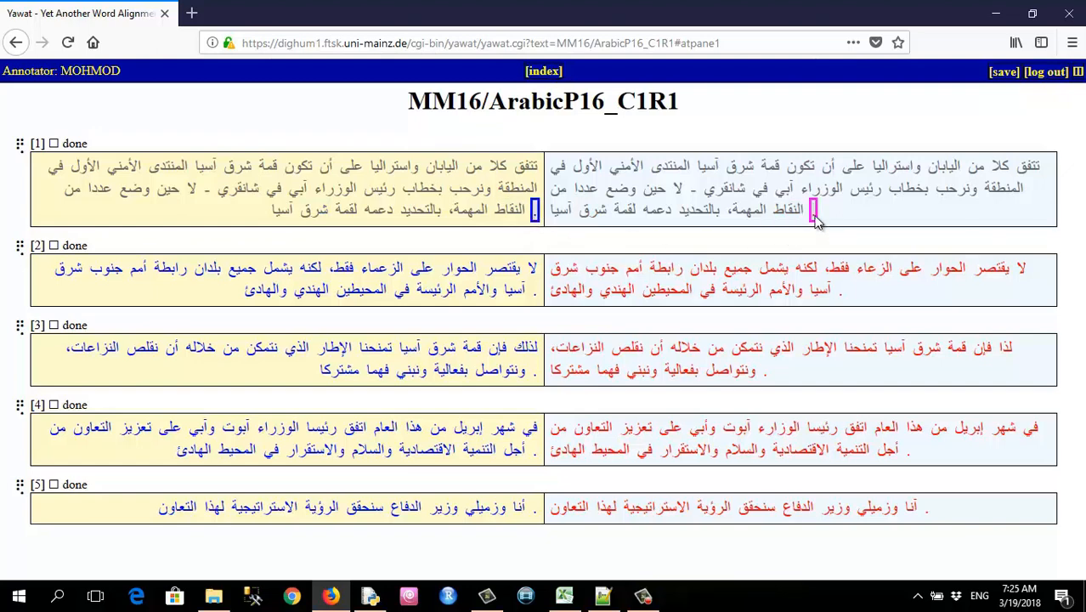
left_click(813, 214)
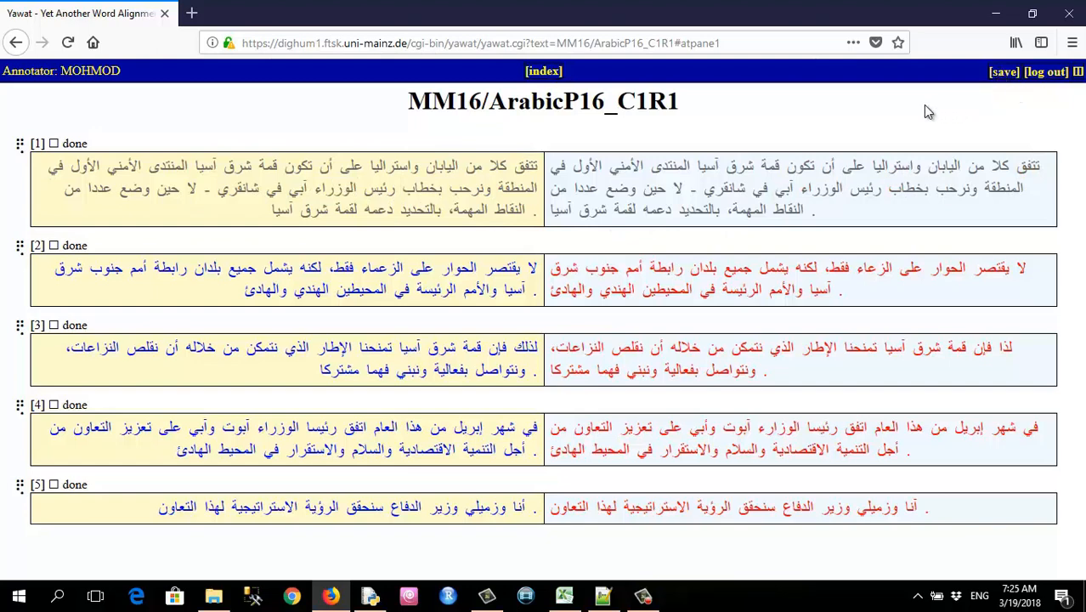
left_click(533, 268)
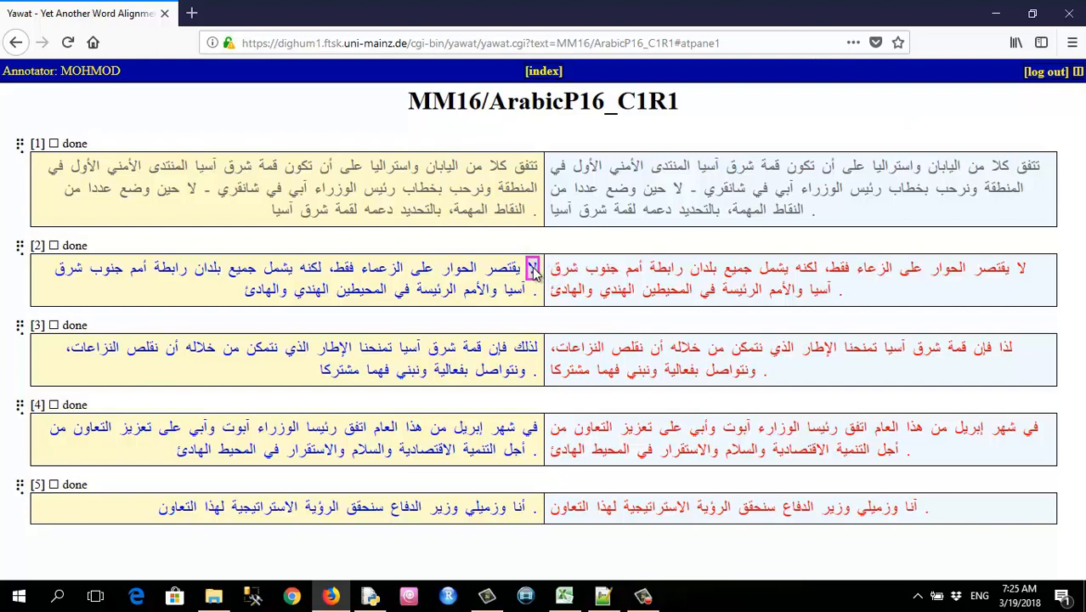
left_click(1022, 269)
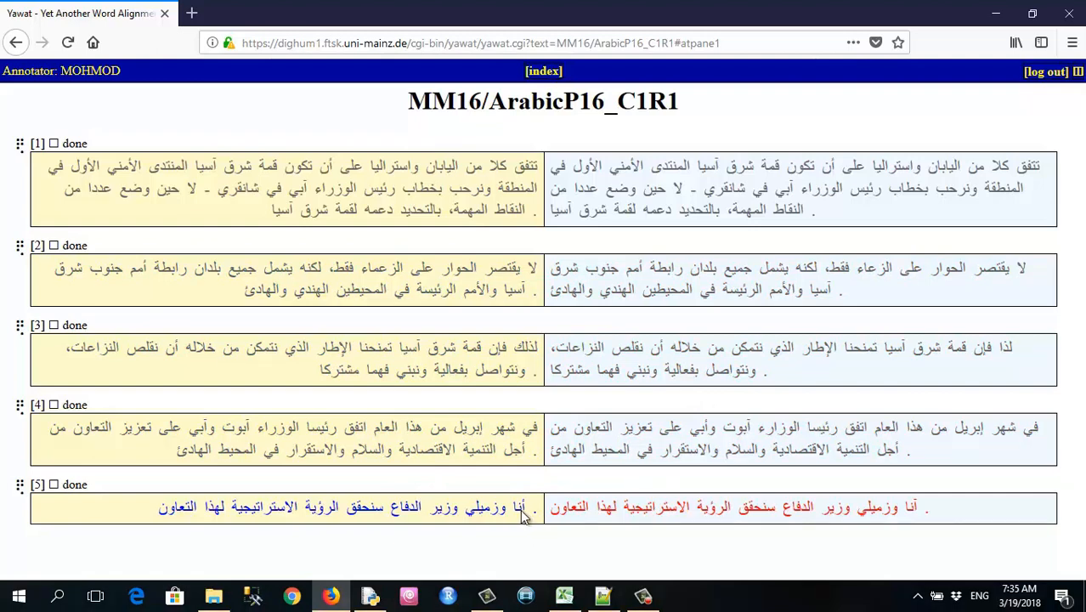
Link أنا, وزميلي and وزير in segment 5's source text to their matching target words.
left_click(518, 509)
left_click(912, 507)
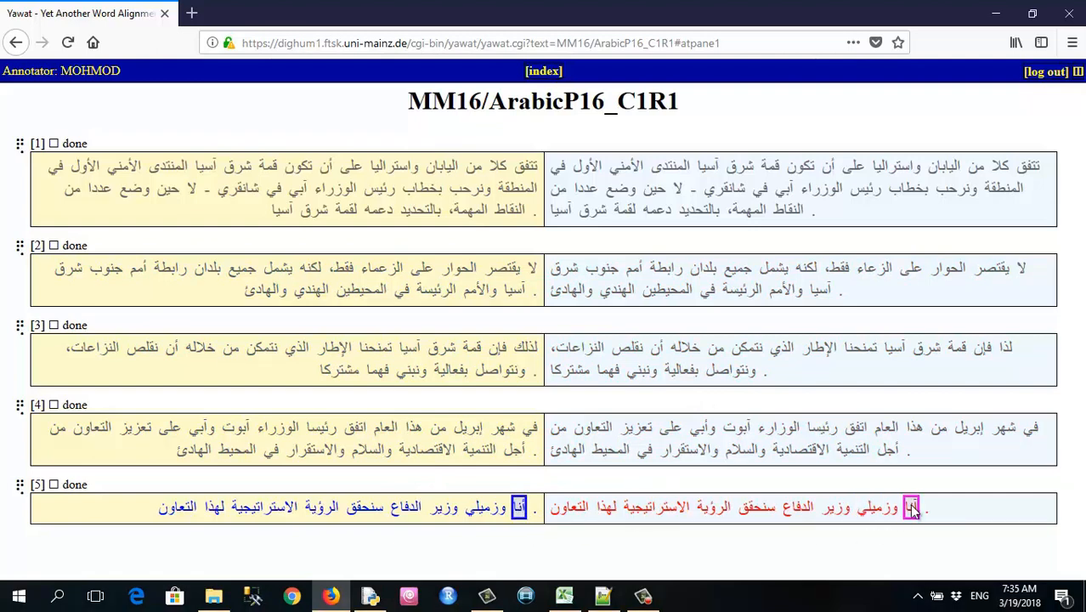
left_click(911, 508)
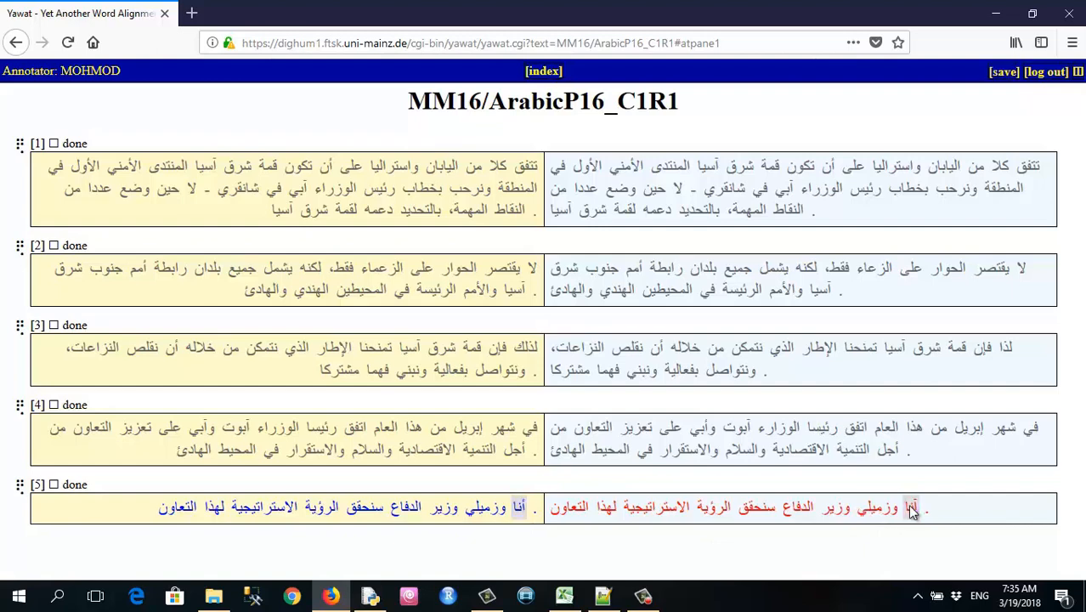
left_click(494, 510)
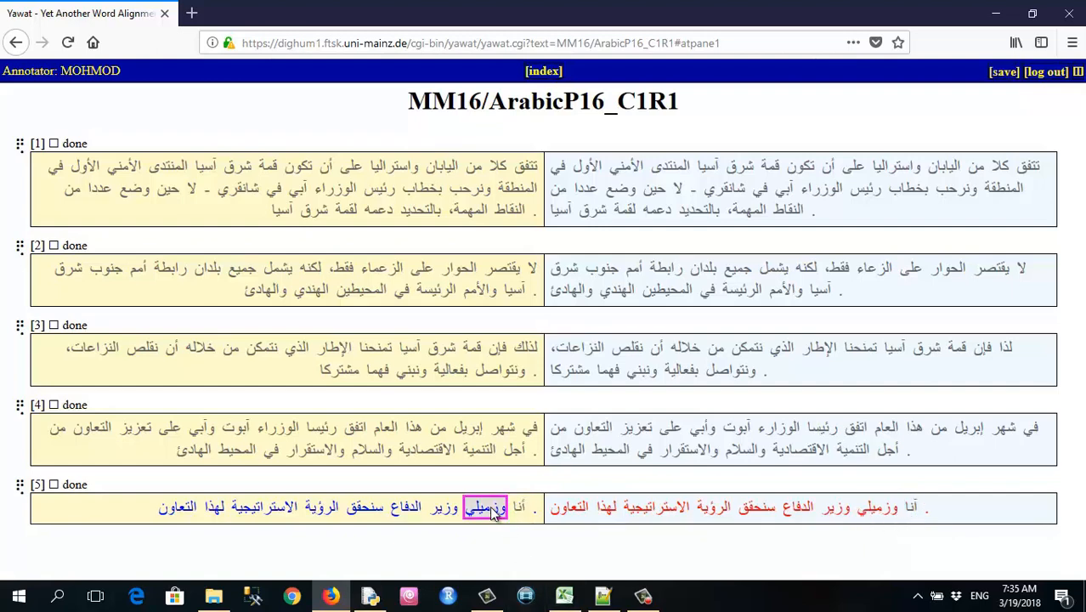
left_click(884, 508)
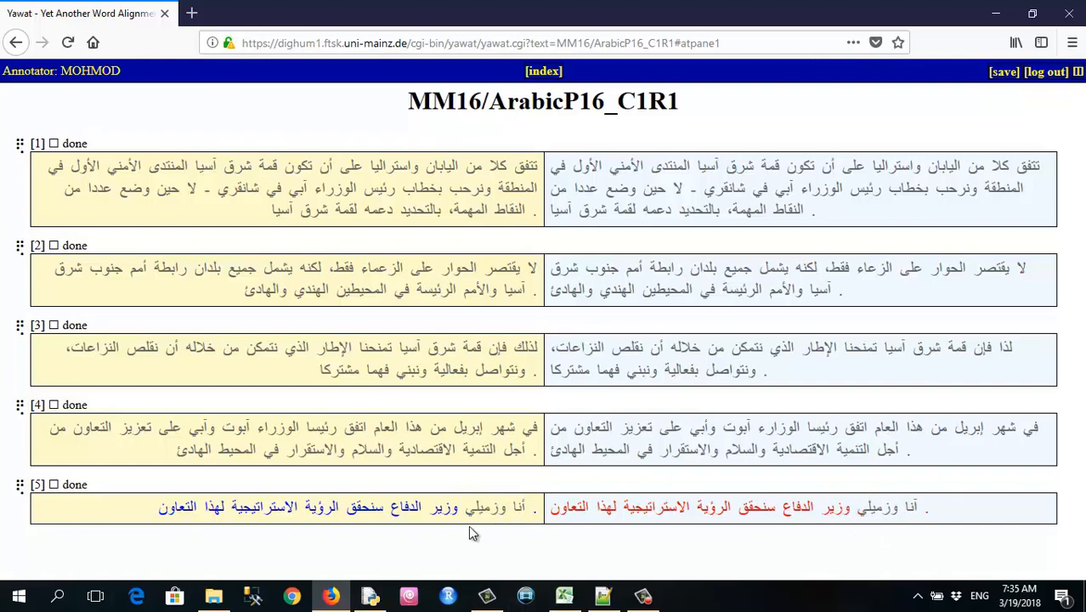
left_click(448, 510)
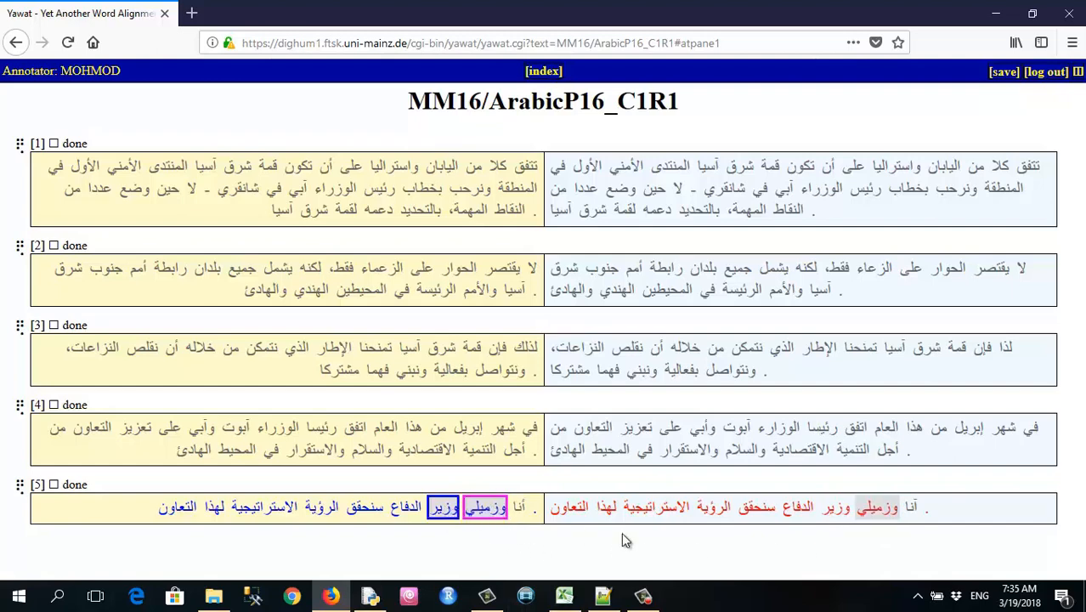
left_click(841, 514)
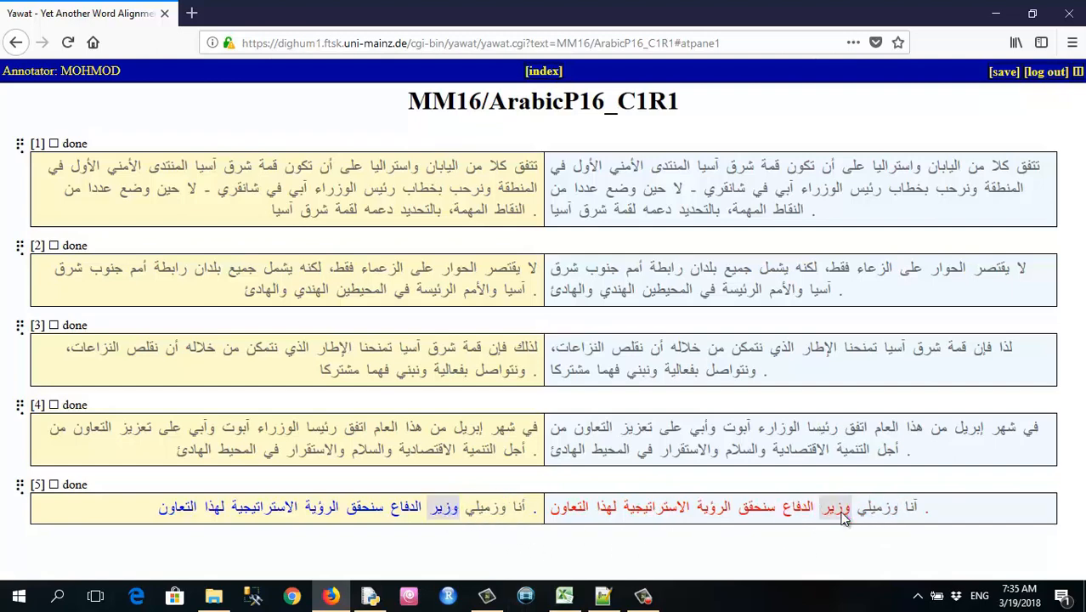
Align the source words الدفاع, سنحقق and الرؤية in segment 5 with the same words in the target.
left_click(406, 509)
left_click(790, 517)
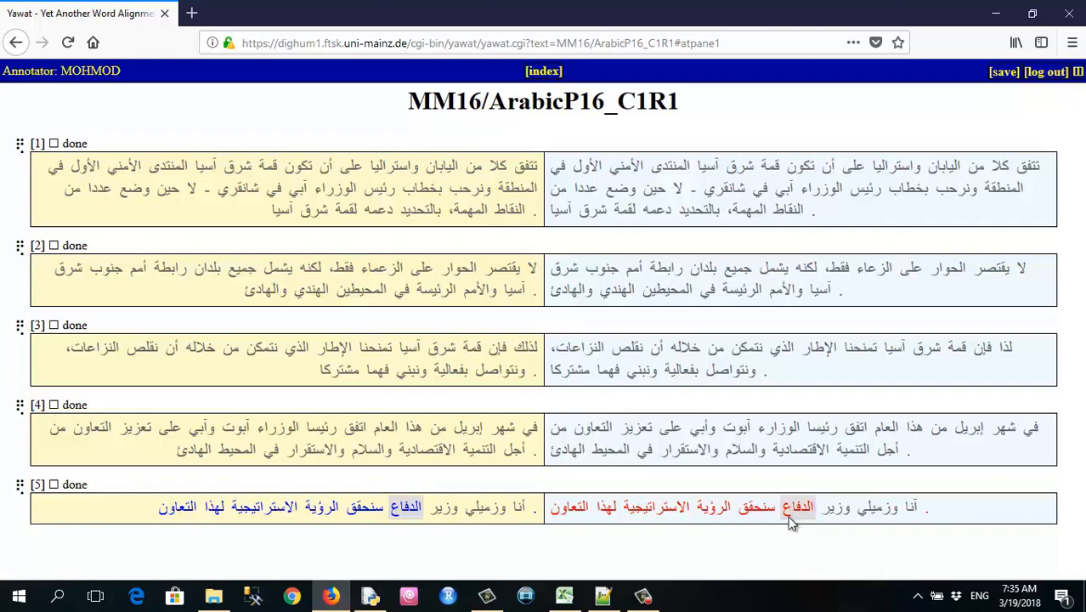
left_click(374, 508)
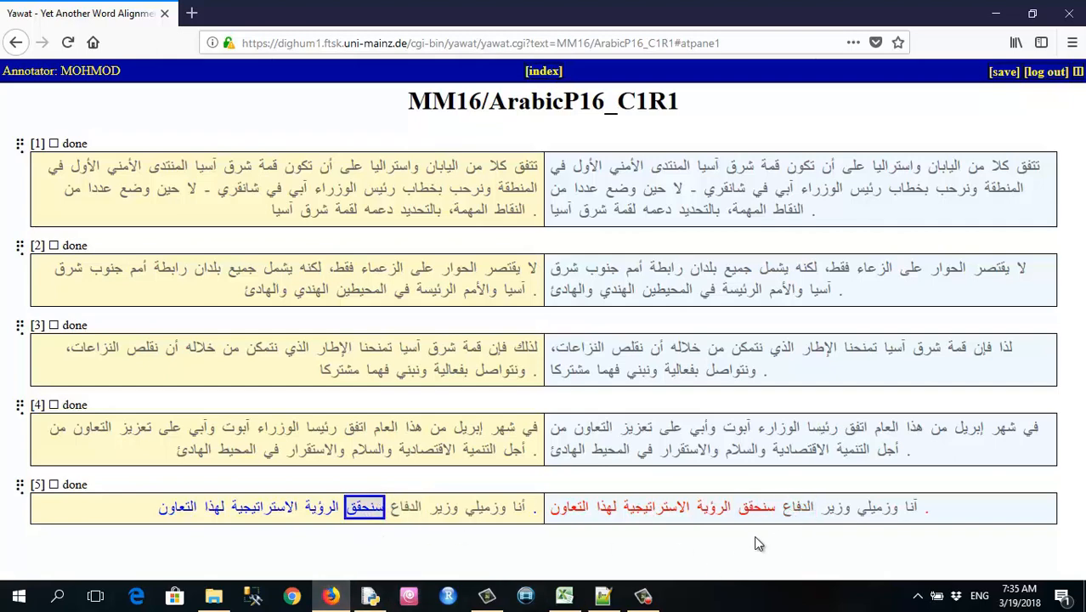
left_click(755, 512)
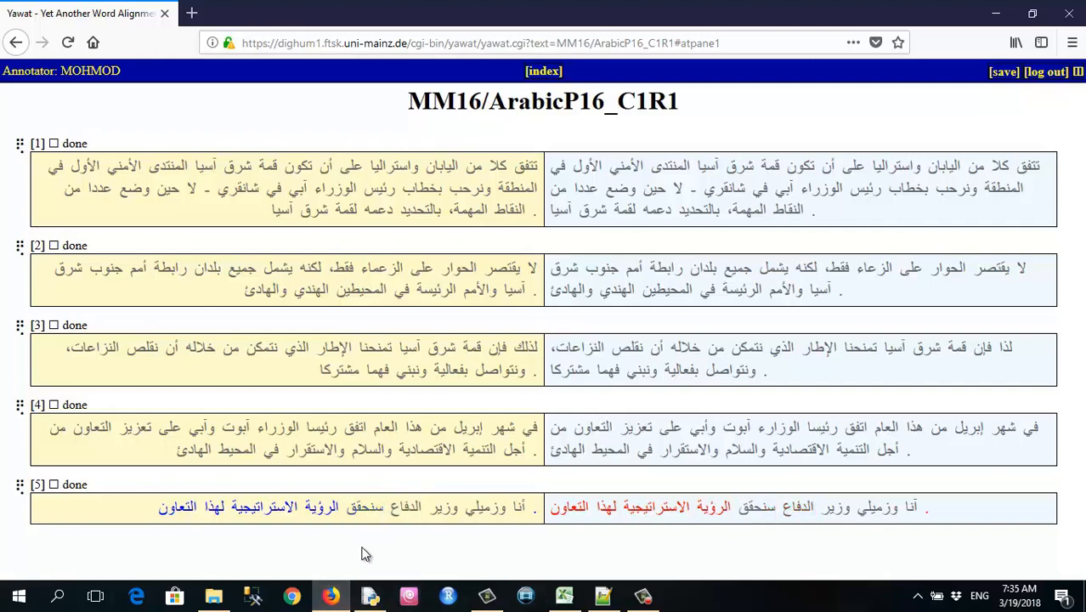
left_click(316, 511)
left_click(713, 510)
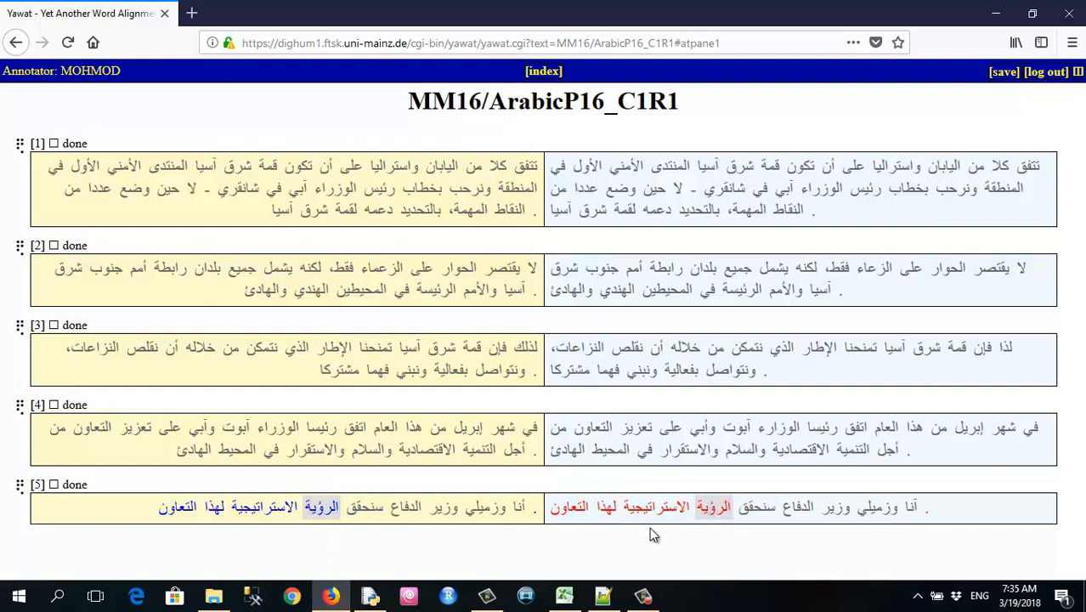
Link الاستراتيجية, لهذا, التعاون and the full stop in segment 5's source text to their target counterparts.
left_click(270, 510)
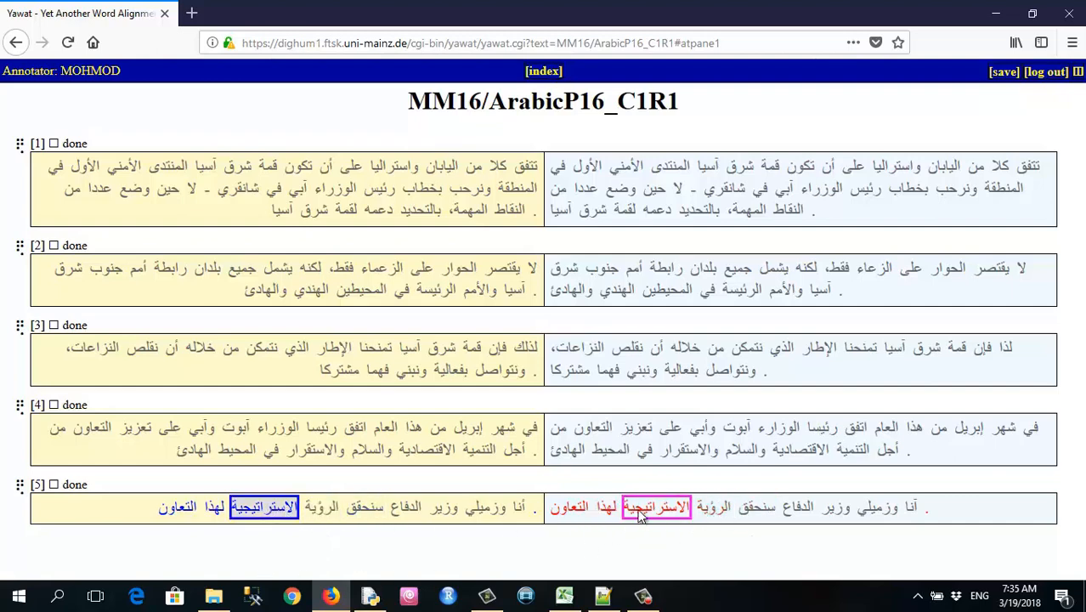
left_click(642, 512)
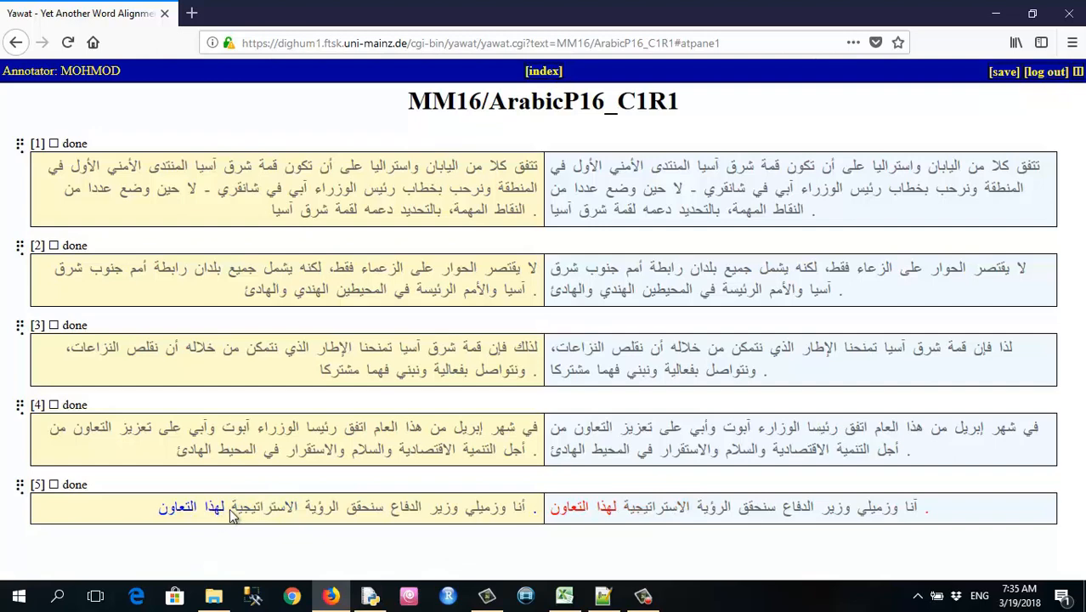
left_click(216, 511)
left_click(607, 510)
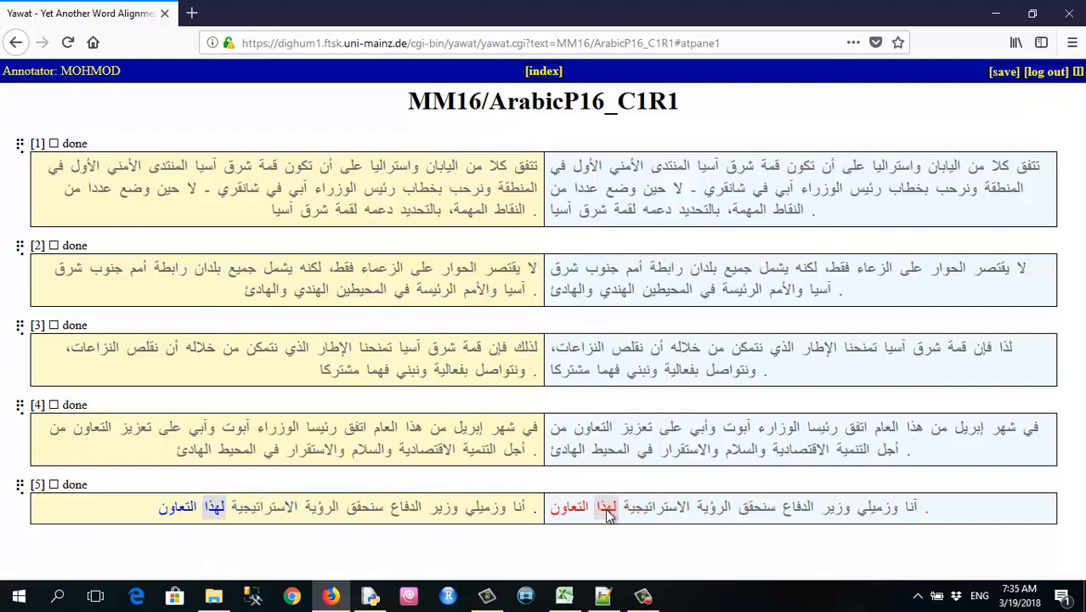
left_click(170, 508)
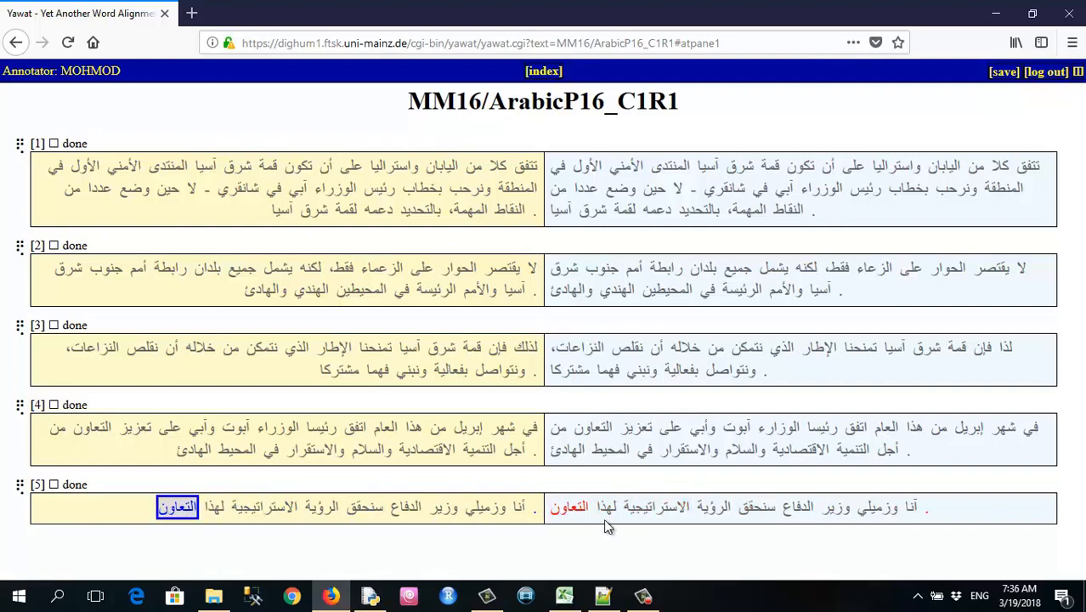
left_click(570, 508)
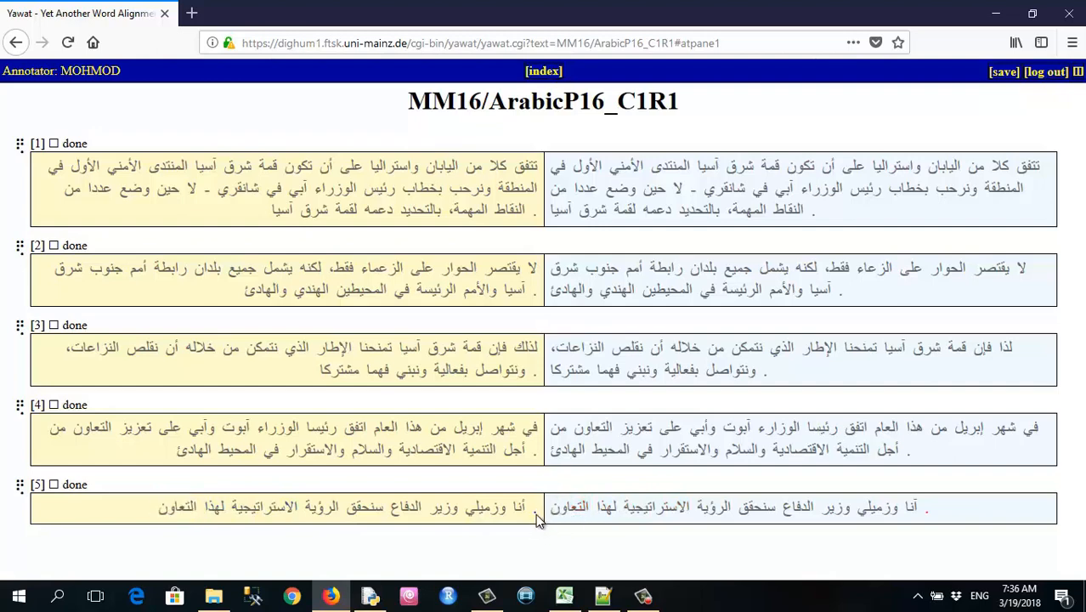
left_click(535, 511)
left_click(927, 510)
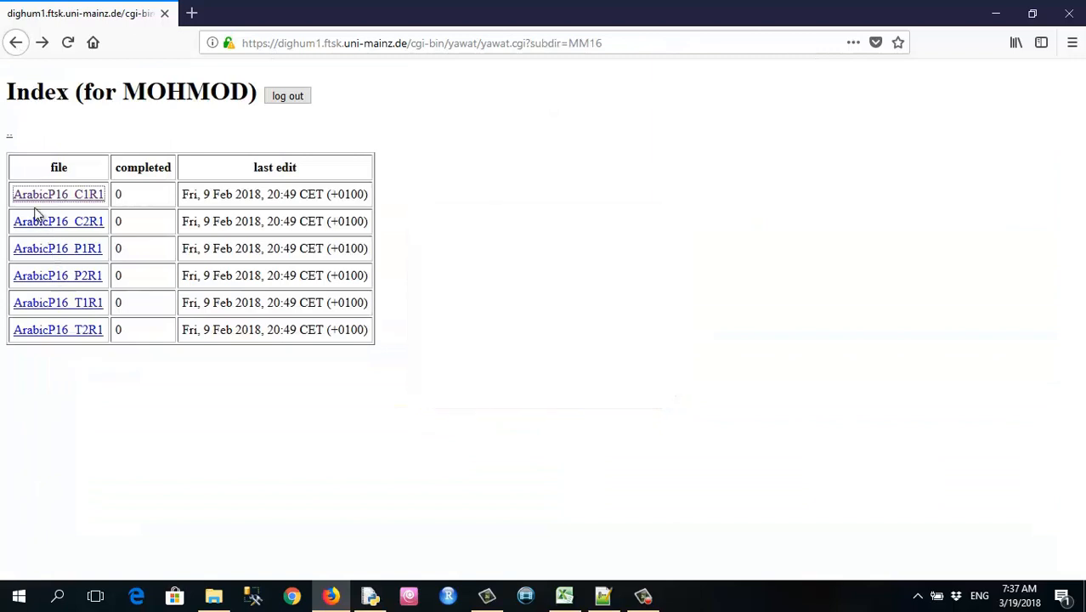
Open the file ArabicP16_C2R1 and align the first word على of segment 1 with its target match.
left_click(80, 223)
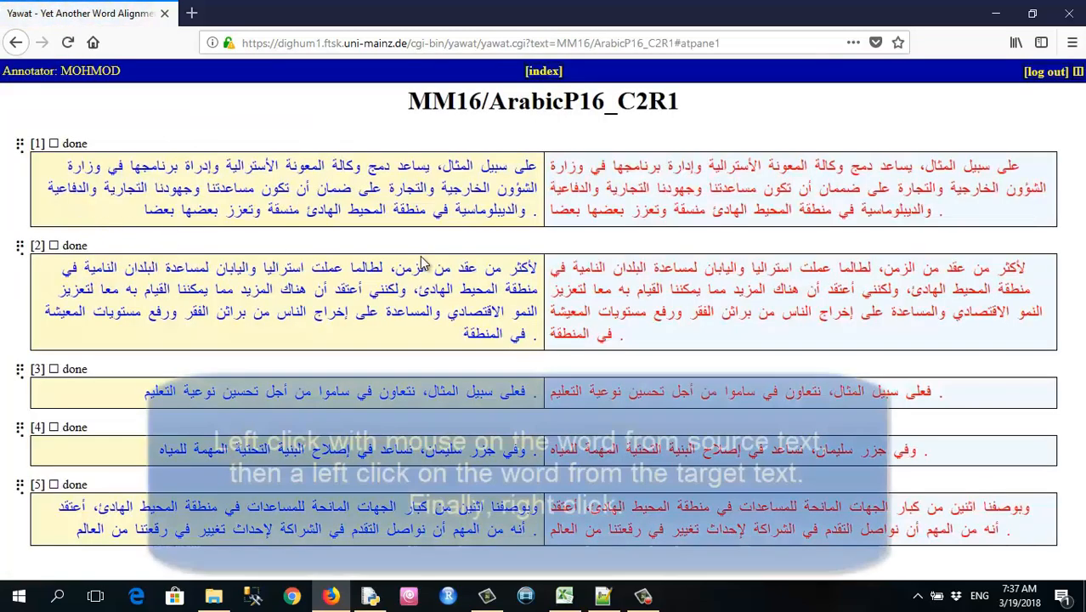
left_click(525, 167)
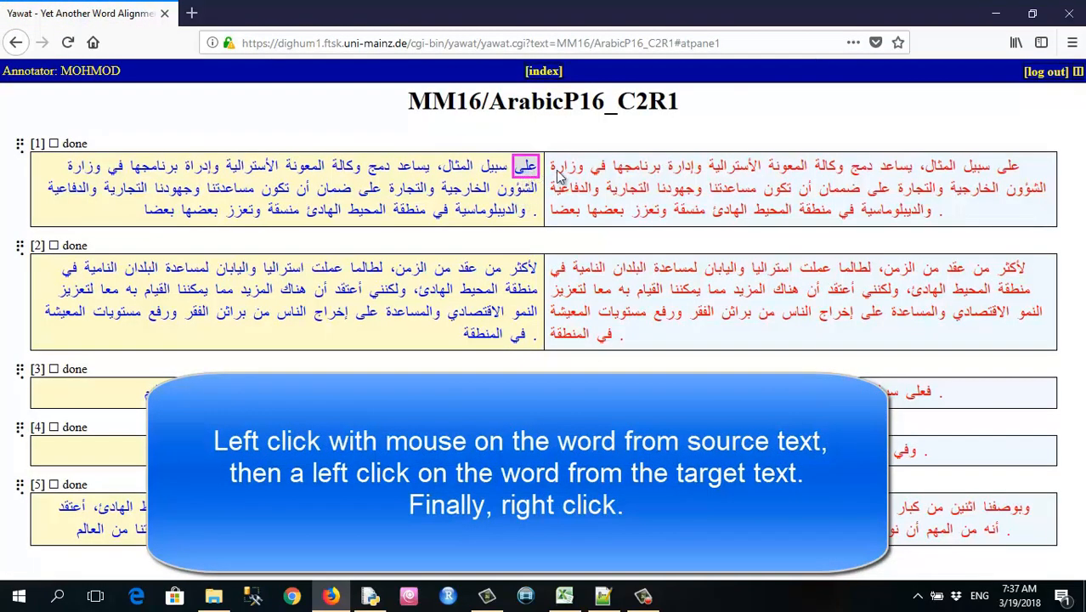
left_click(1010, 169)
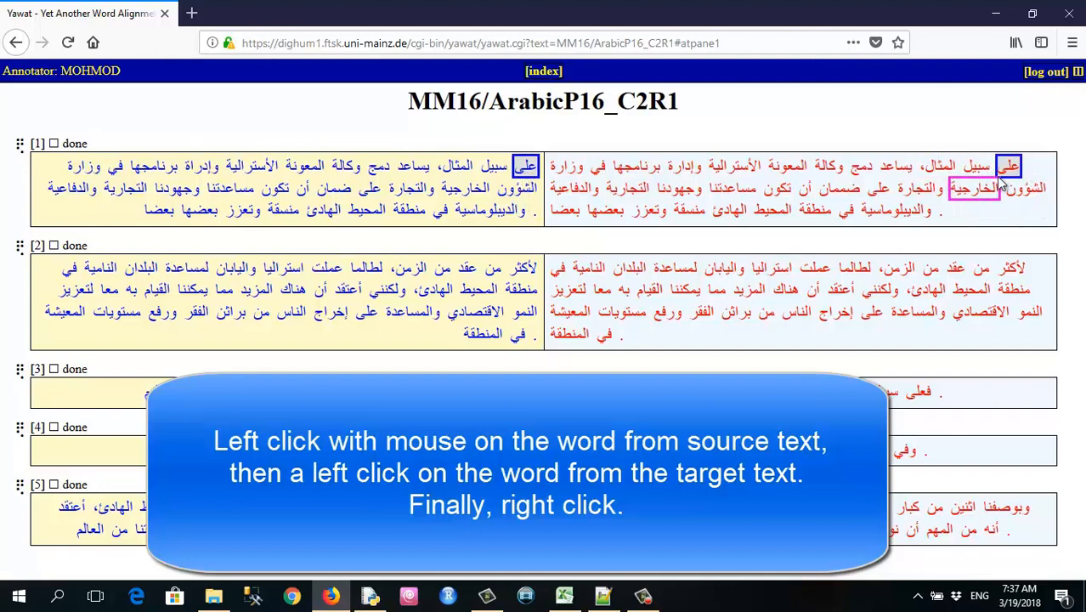
right_click(1008, 170)
Link the source words سبيل and المثال، in segment 1 to the identical target words.
left_click(500, 170)
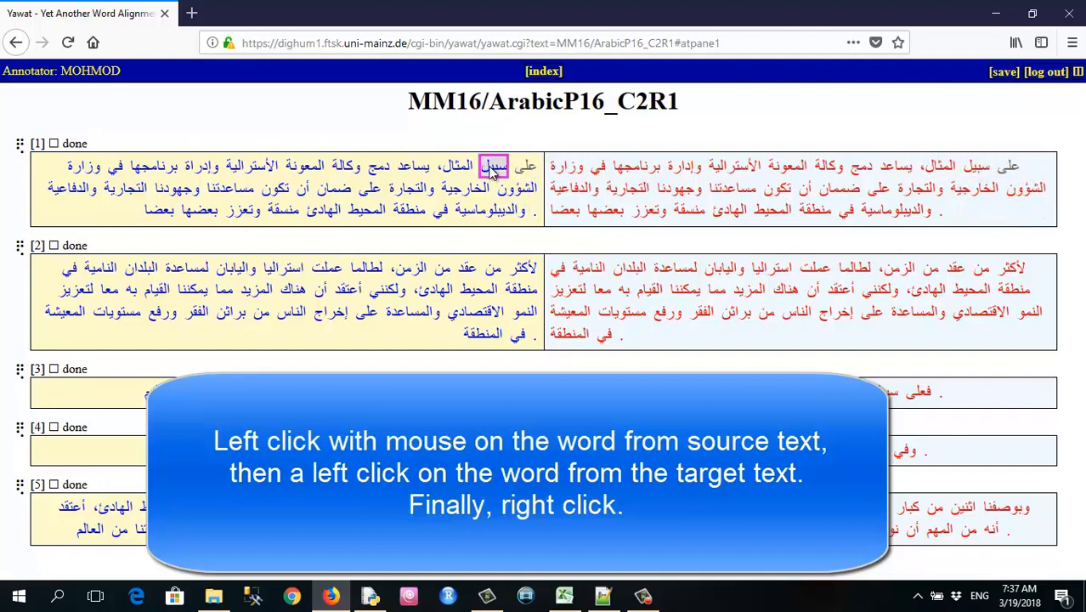
left_click(979, 168)
right_click(982, 170)
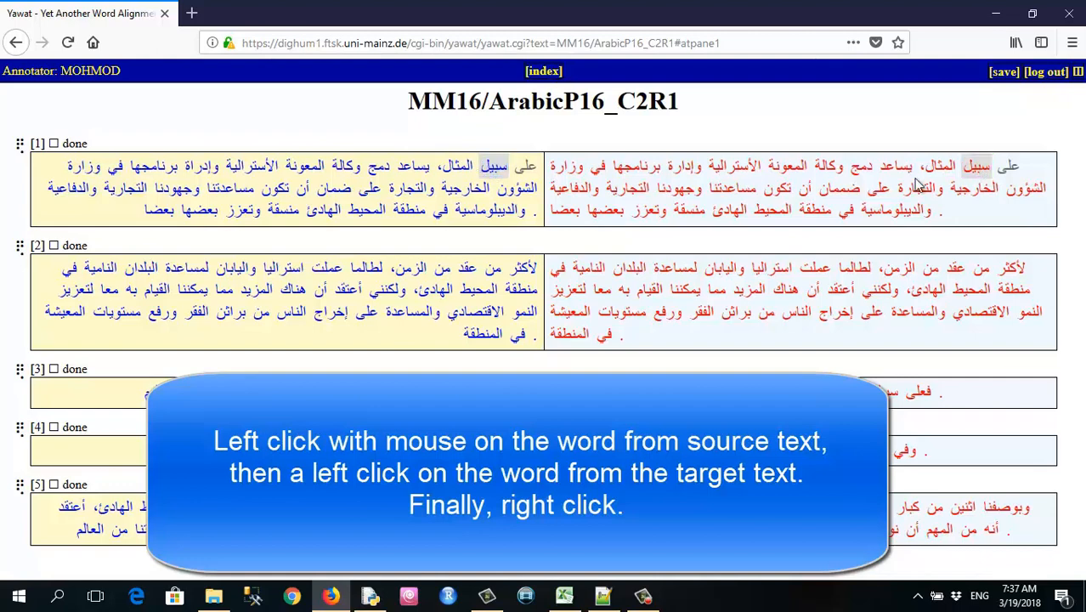
left_click(455, 166)
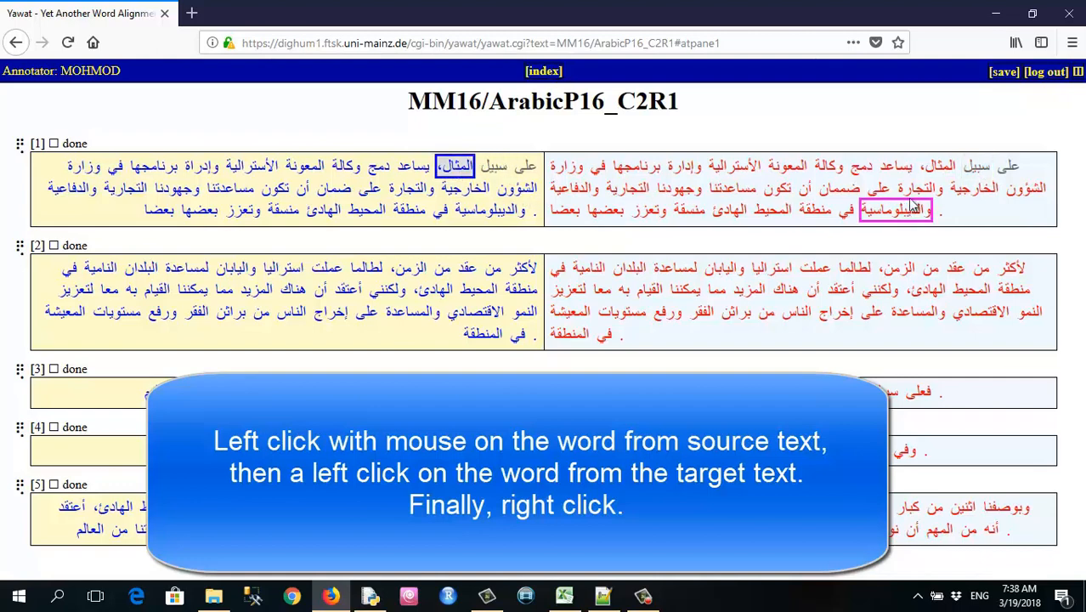
left_click(938, 167)
right_click(940, 170)
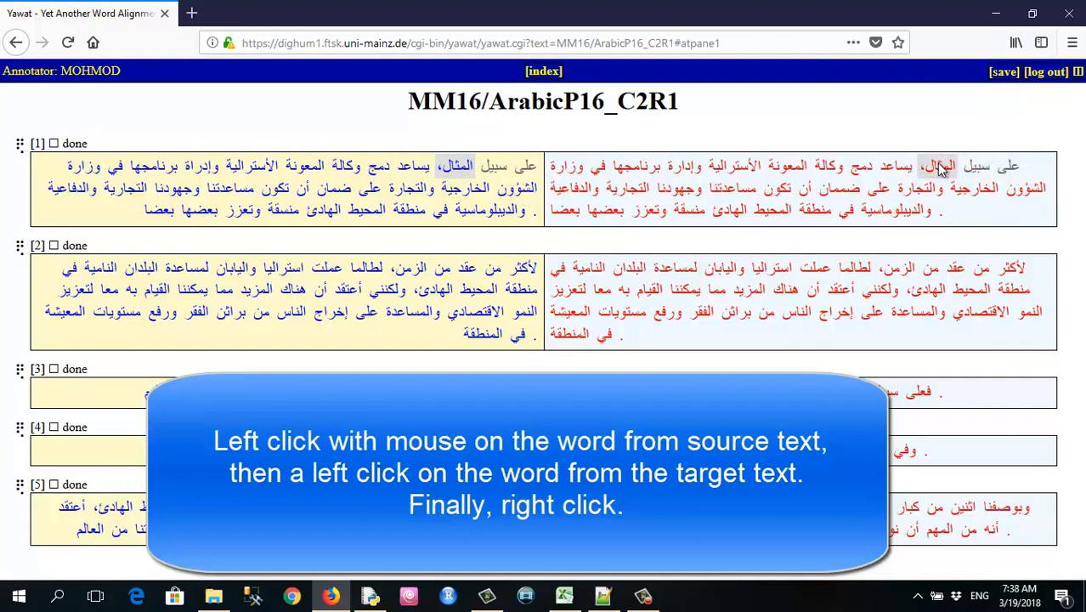
Align يساعد and دمج in segment 1's source text with the same words in the target.
left_click(413, 165)
left_click(892, 207)
left_click(892, 207)
left_click(896, 166)
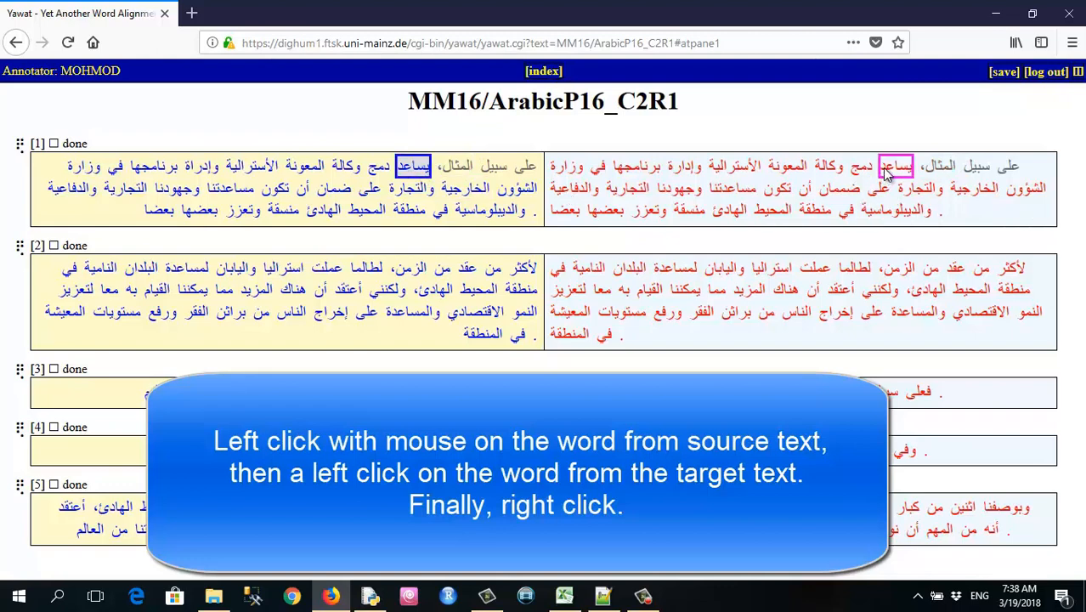
right_click(896, 167)
left_click(379, 166)
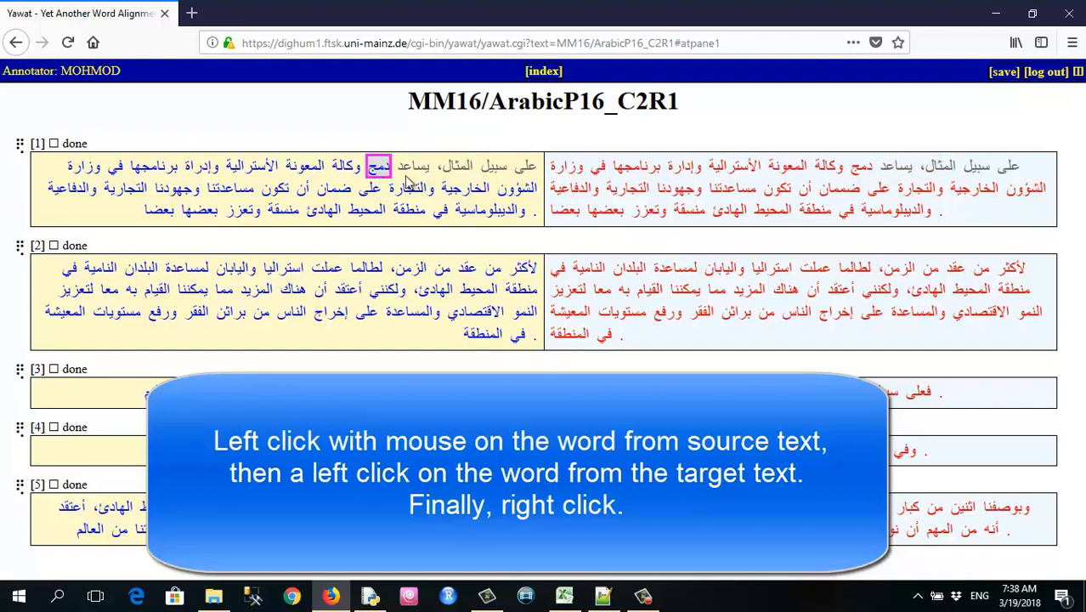
left_click(828, 187)
left_click(860, 166)
right_click(861, 170)
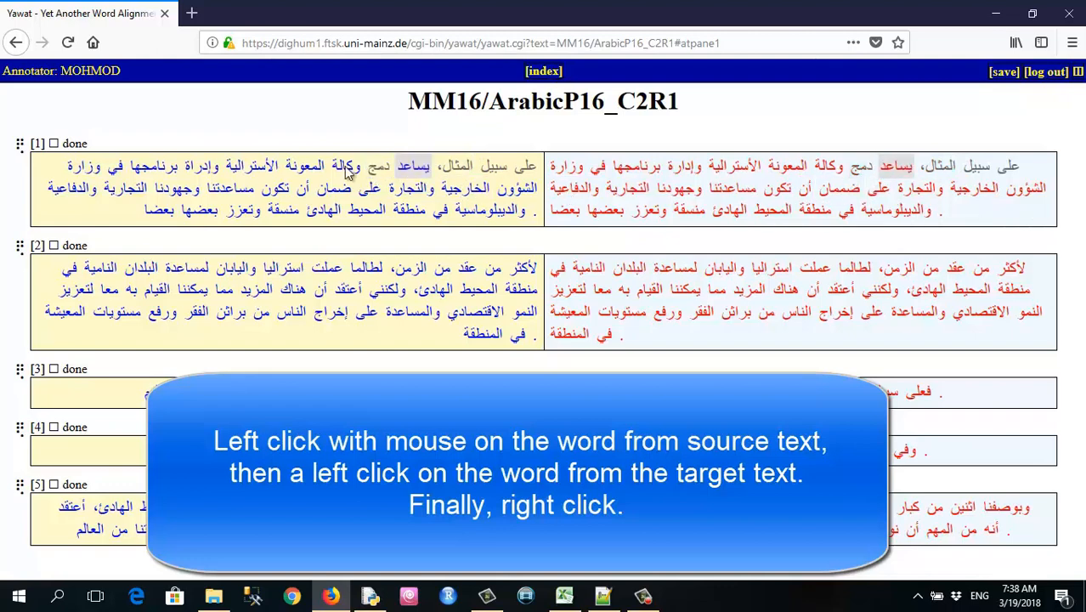
Align the source words وكالة and المعونة in segment 1 with the same words in the target text.
left_click(346, 167)
left_click(842, 190)
left_click(829, 166)
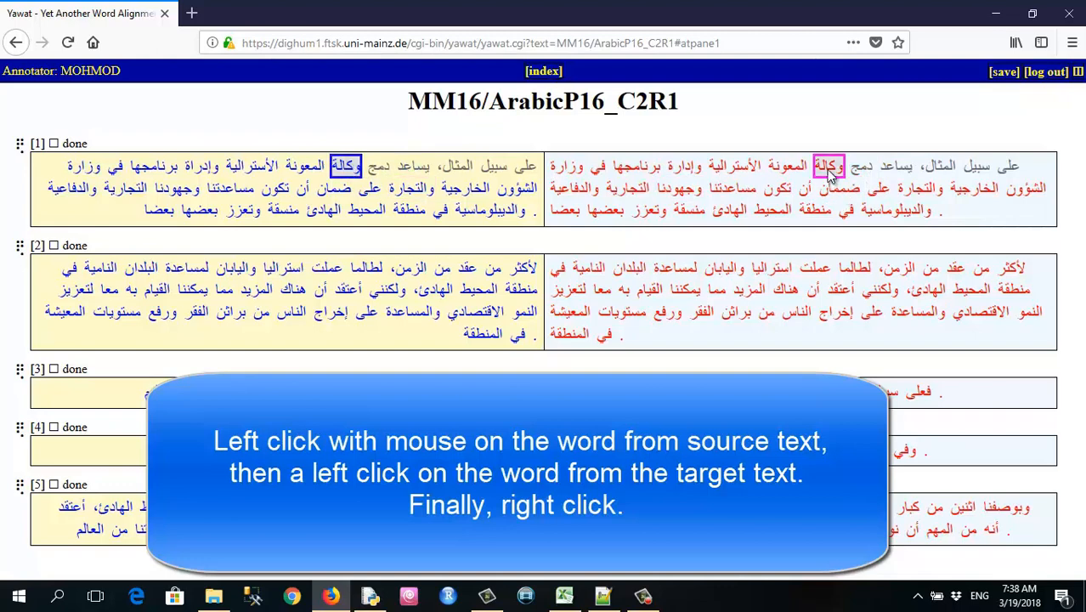
right_click(829, 166)
left_click(305, 166)
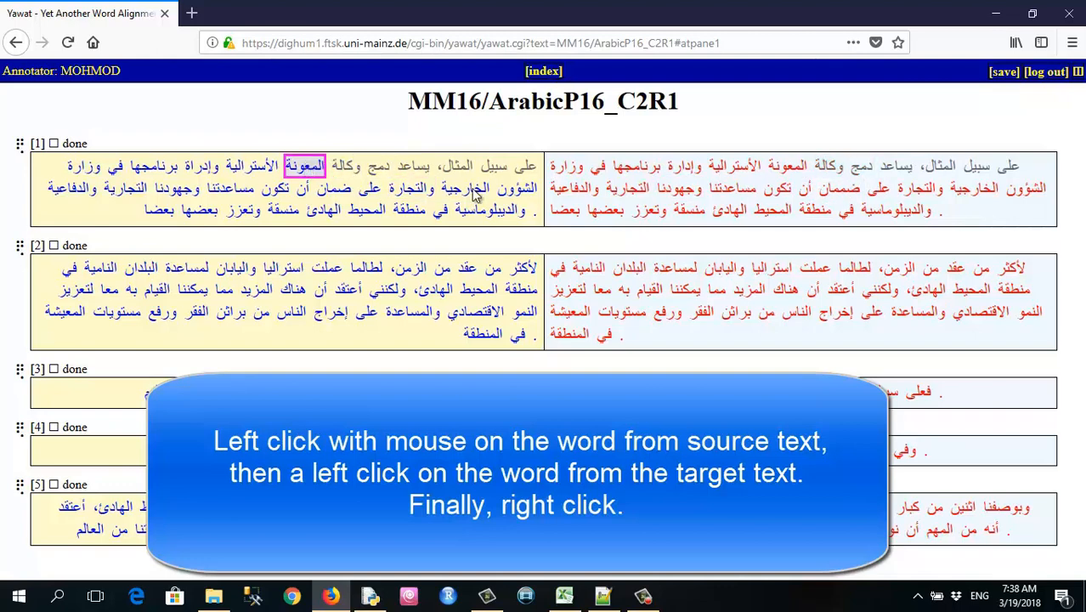
left_click(788, 168)
right_click(788, 170)
Link الأسترالية, وإدراة and برنامجها in segment 1's source text to الأسترالية, وإدارة and برنامجها in the target.
left_click(247, 167)
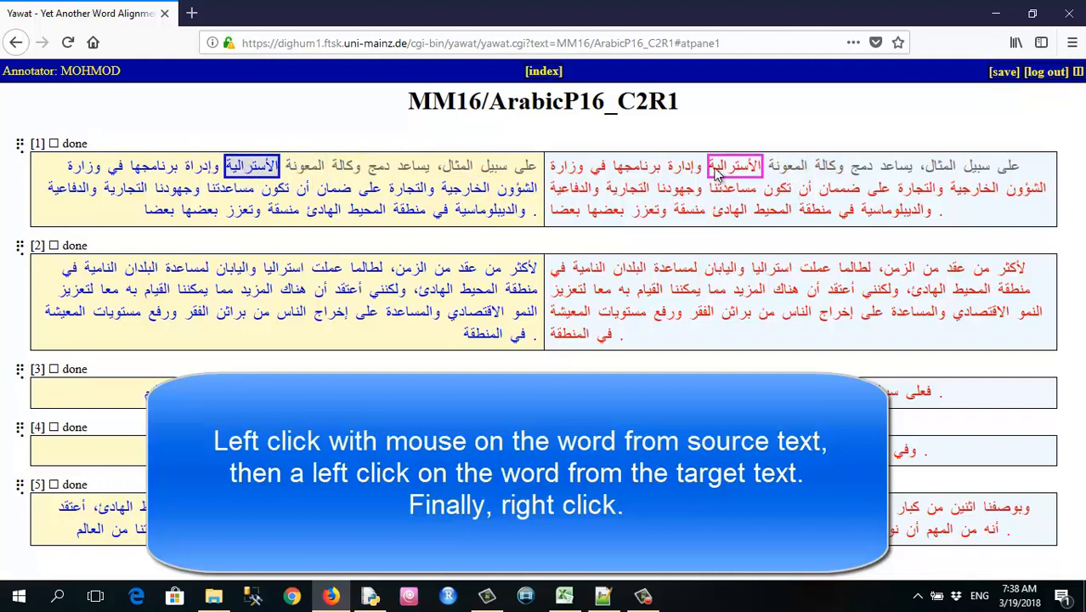
left_click(735, 167)
right_click(733, 170)
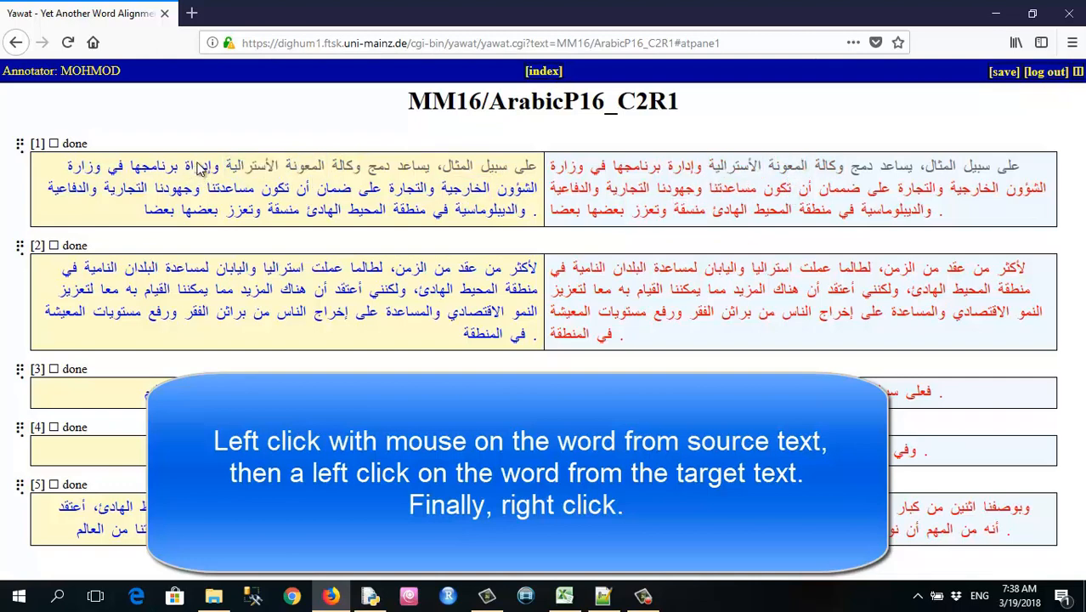
left_click(201, 168)
left_click(685, 167)
right_click(685, 169)
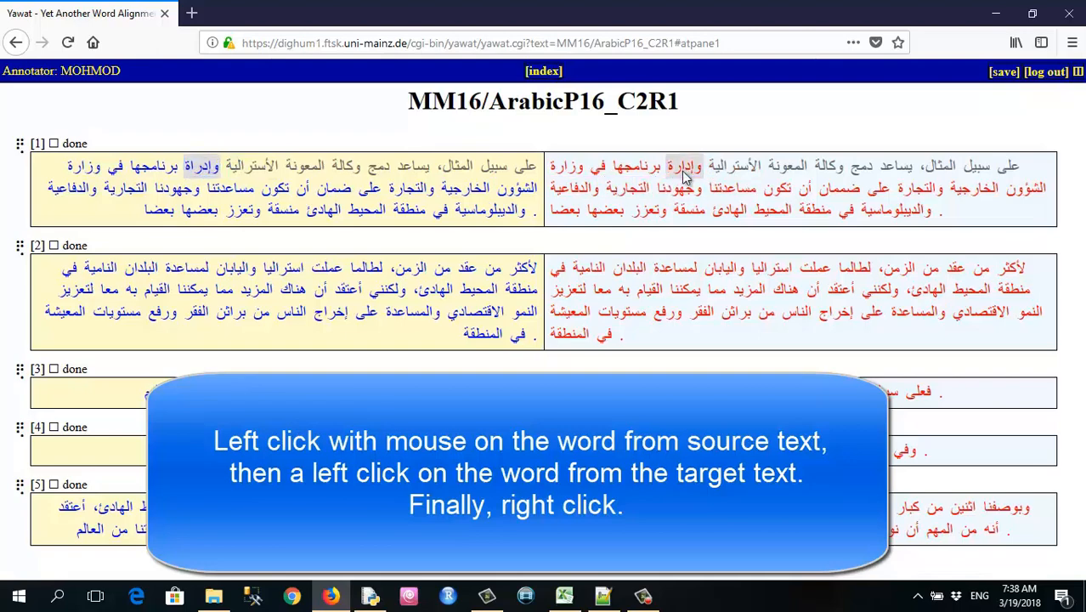
left_click(155, 166)
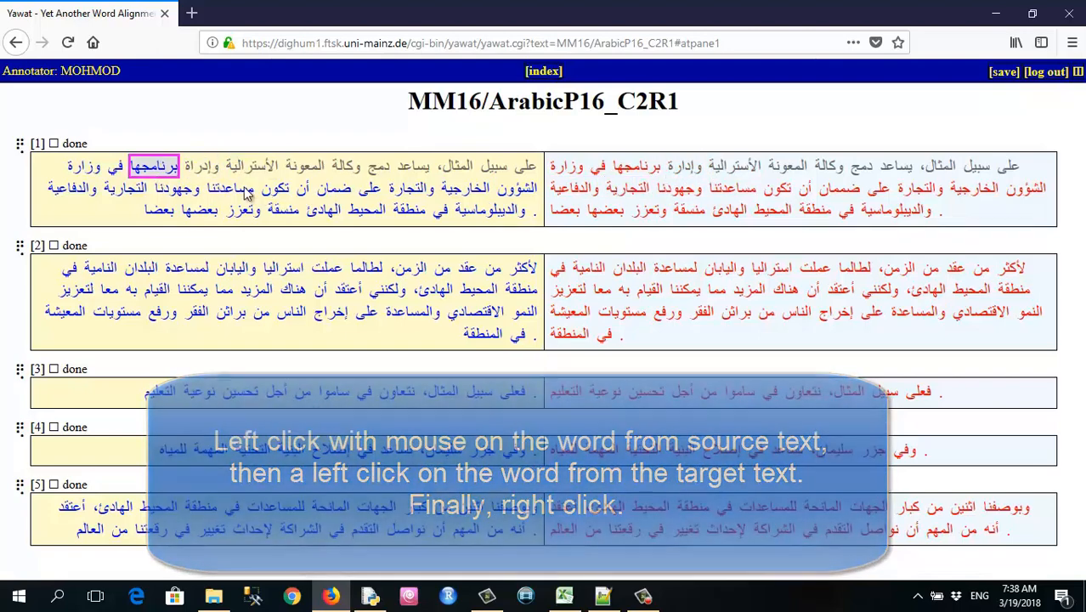
left_click(632, 168)
right_click(633, 170)
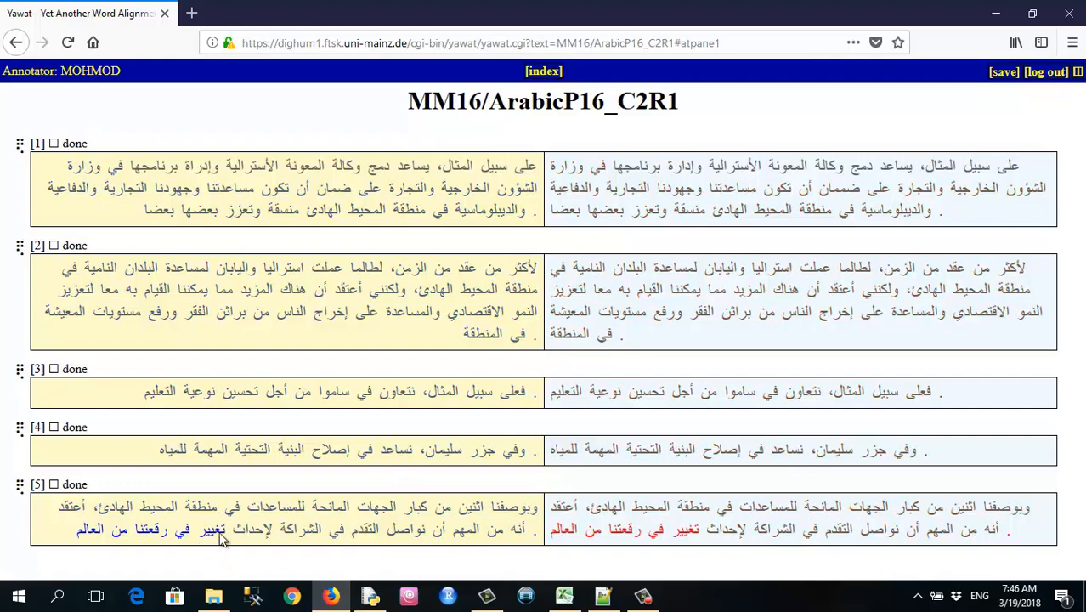
Align تغيير, في and رقعتنا in the second line of segment 5's source with their identical target words.
left_click(217, 532)
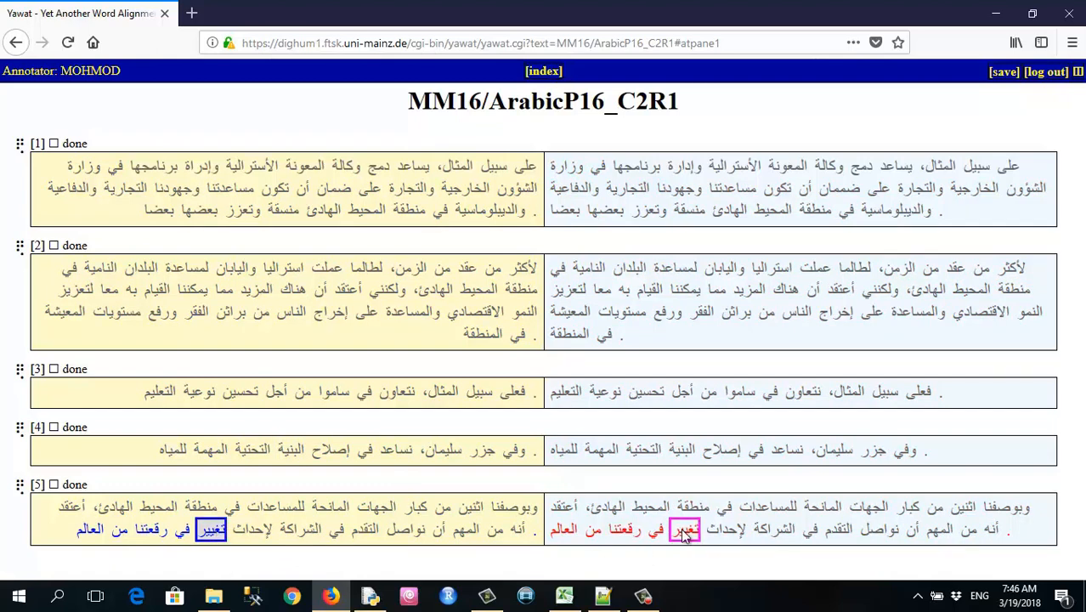
left_click(684, 531)
right_click(684, 533)
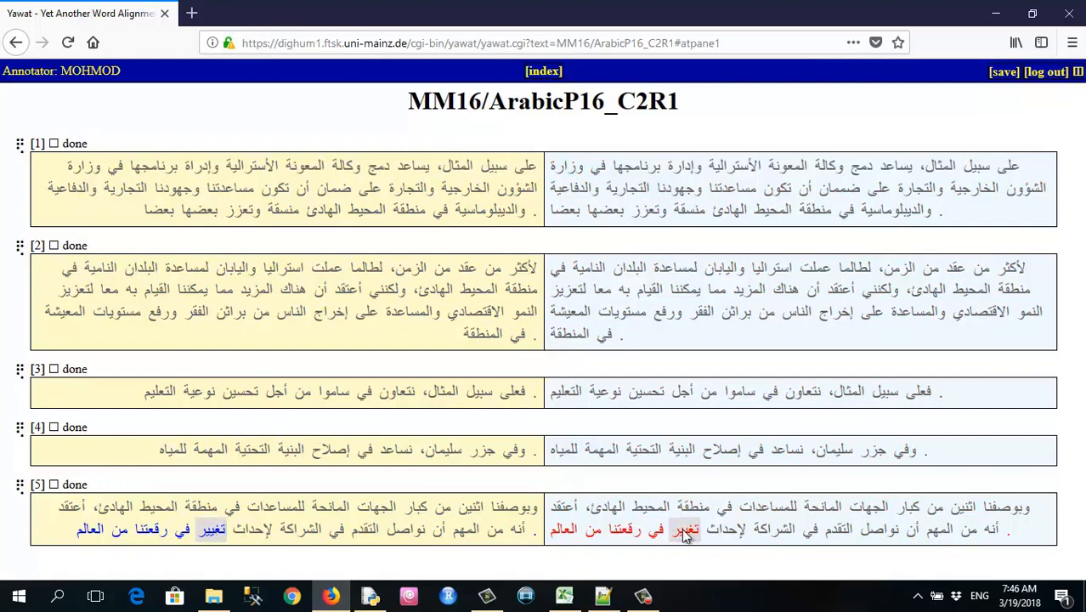
left_click(183, 529)
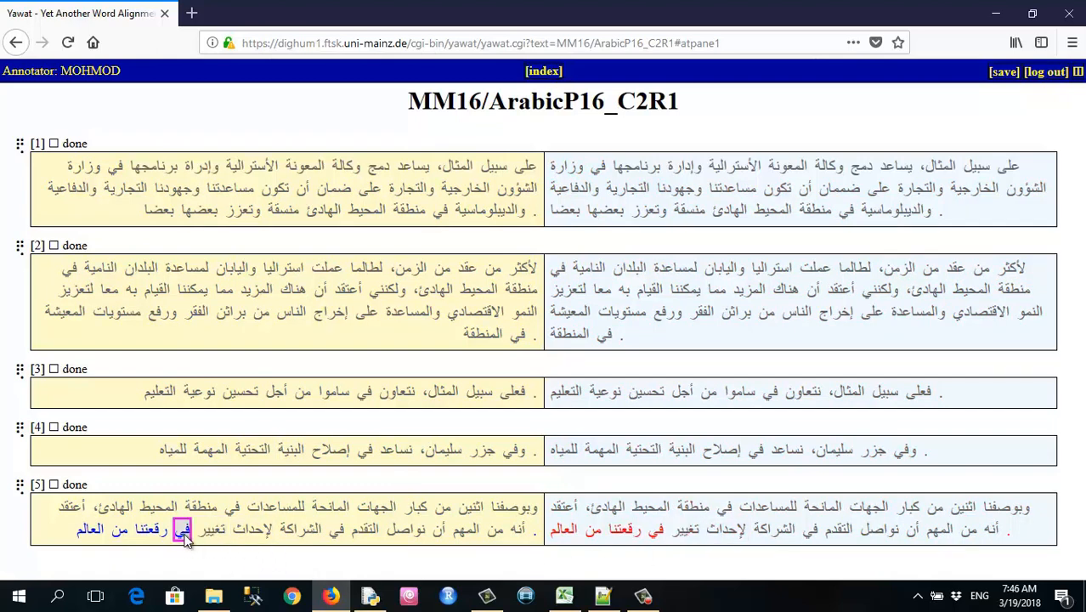
left_click(656, 530)
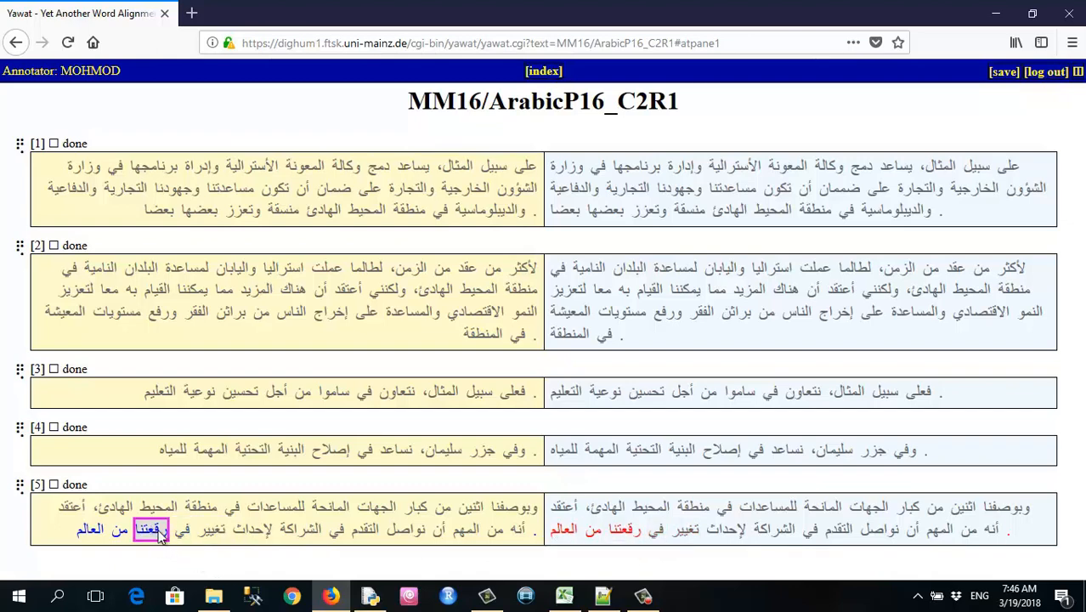
left_click(159, 534)
left_click(625, 531)
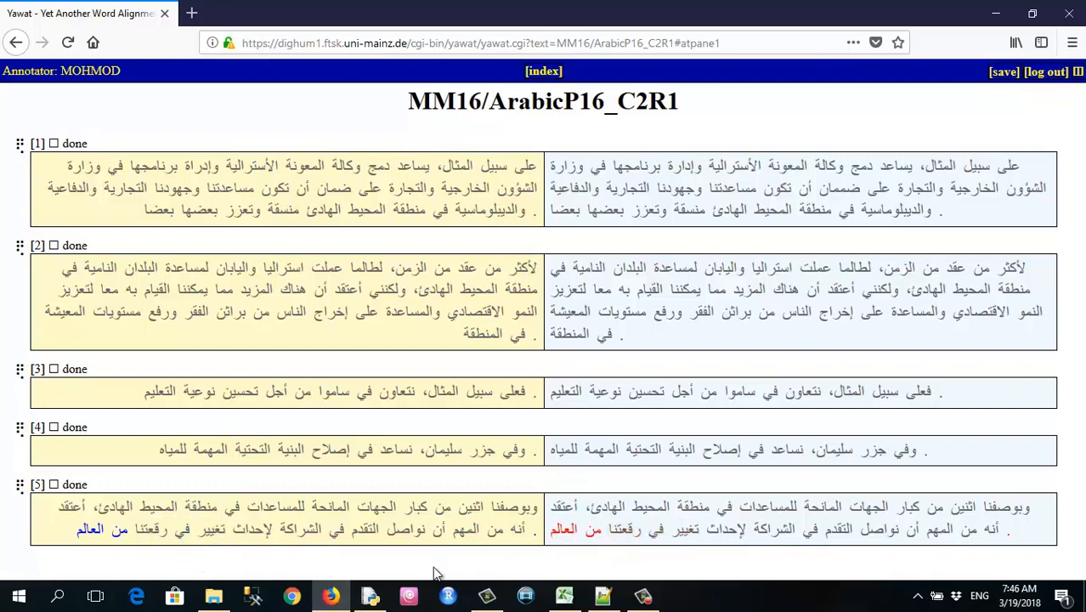
Link the remaining source tokens من, العالم and the full stop in segment 5 to their target counterparts.
left_click(119, 530)
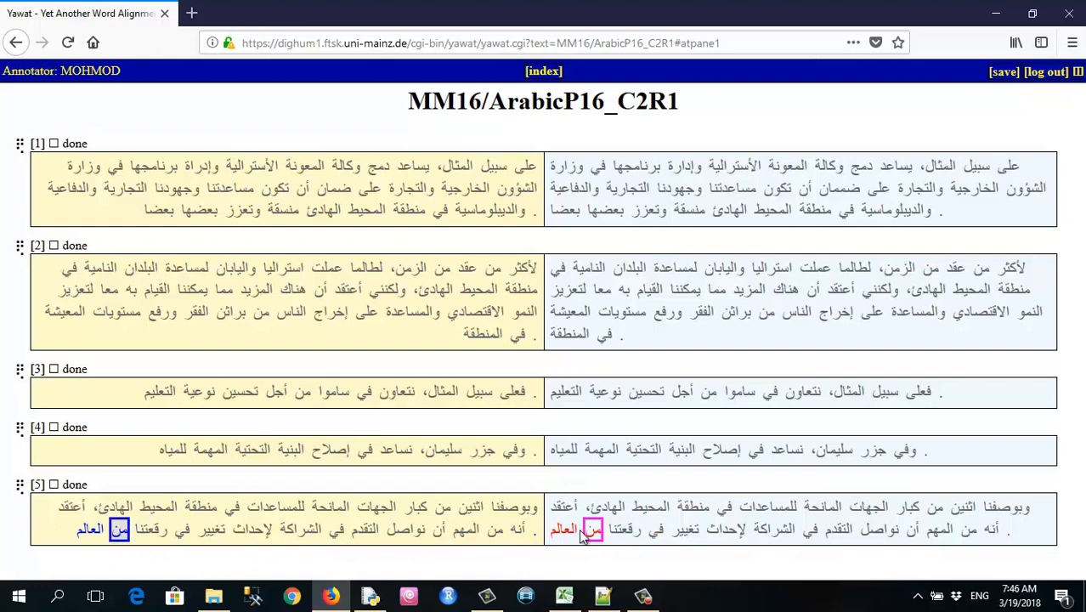
left_click(595, 536)
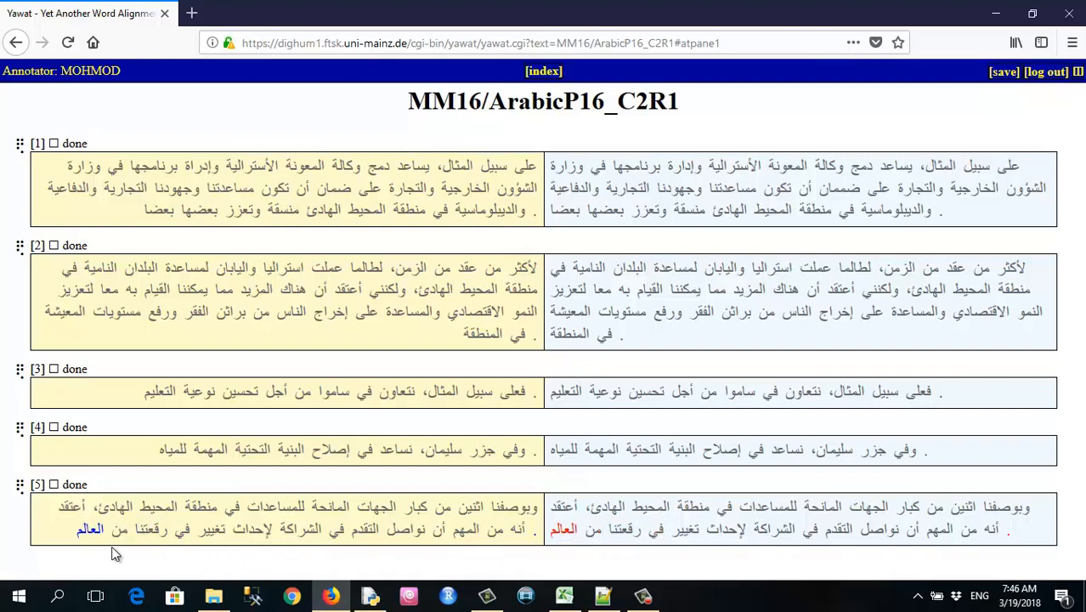
left_click(92, 529)
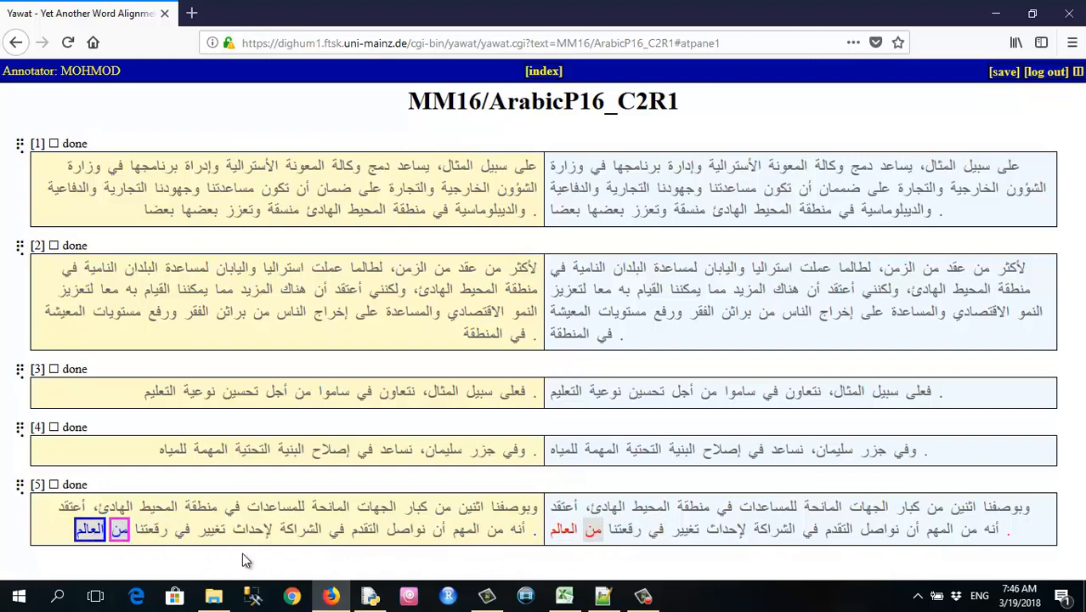
left_click(575, 534)
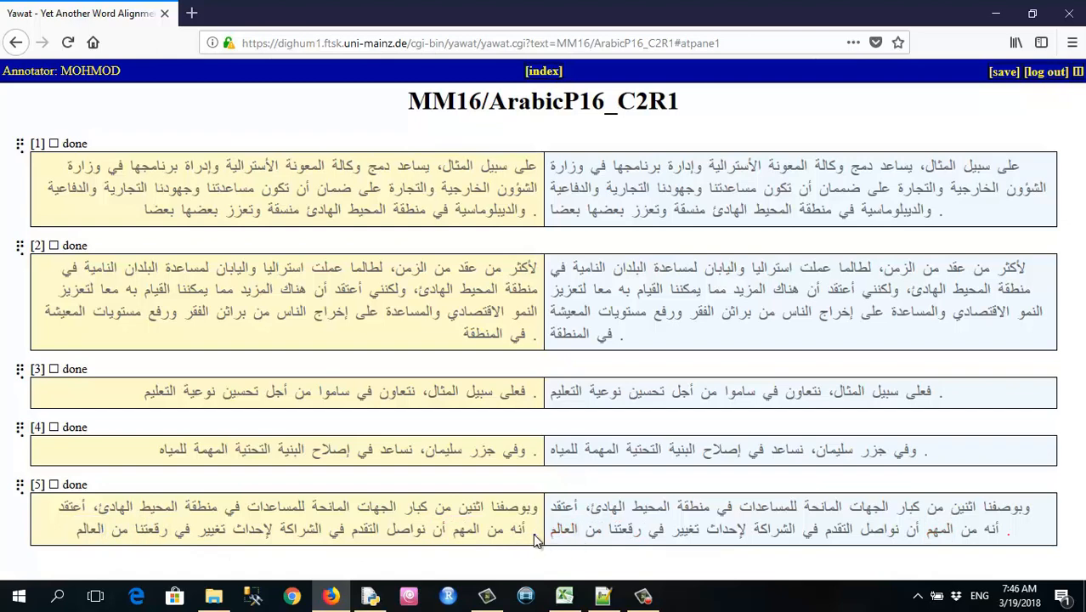
left_click(533, 533)
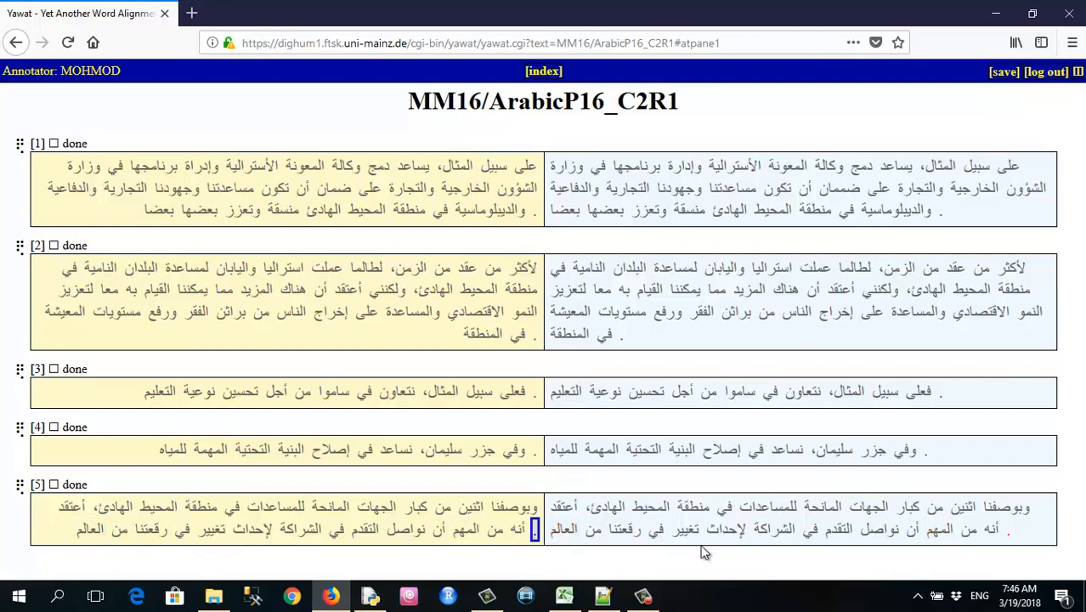
left_click(1010, 532)
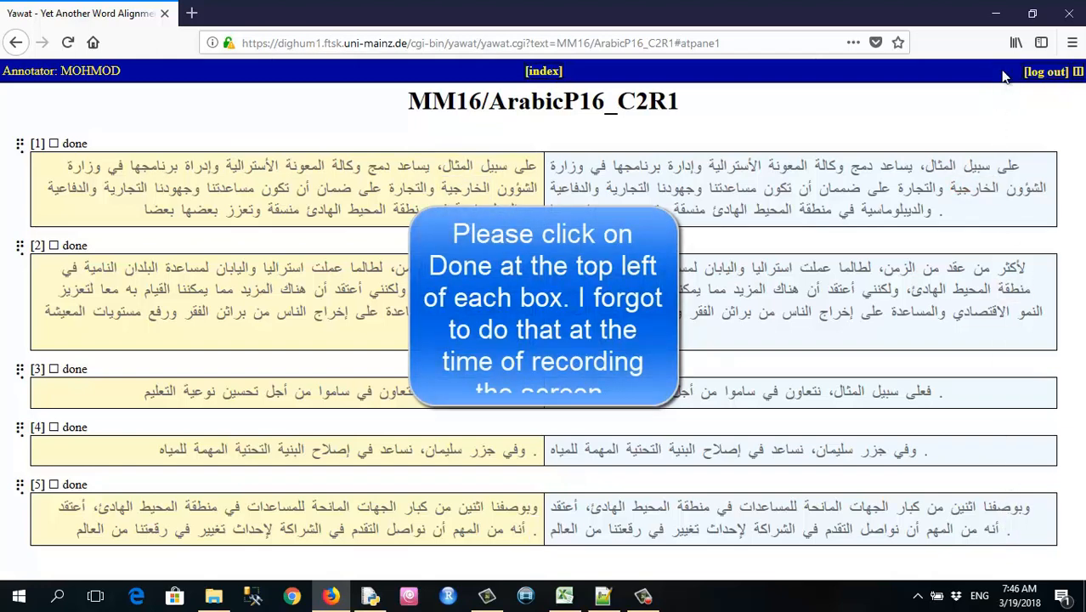
Return to the MM16 file index and open the file ArabicP16_P1R1.
left_click(14, 45)
left_click(14, 44)
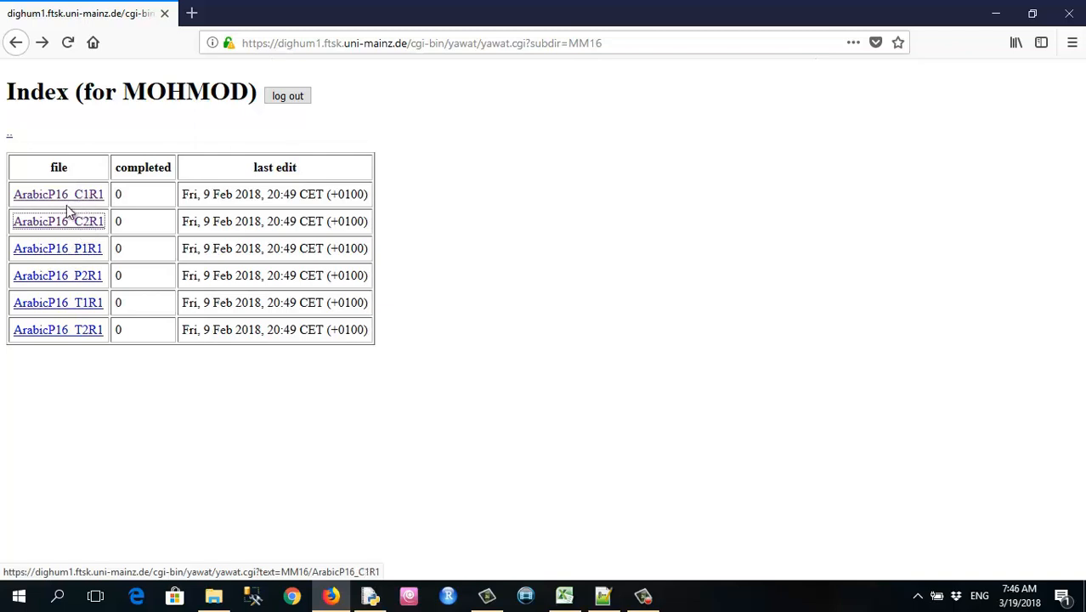
left_click(75, 250)
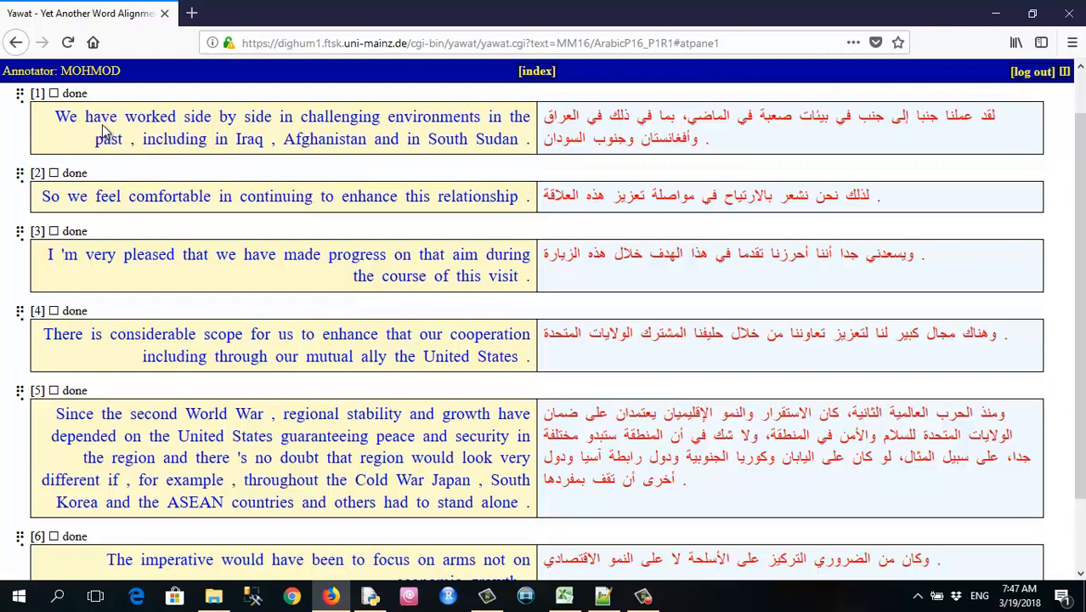
Align the phrase "We have worked" in segment 1 as one group with the target words لقد عملنا.
left_click(69, 121)
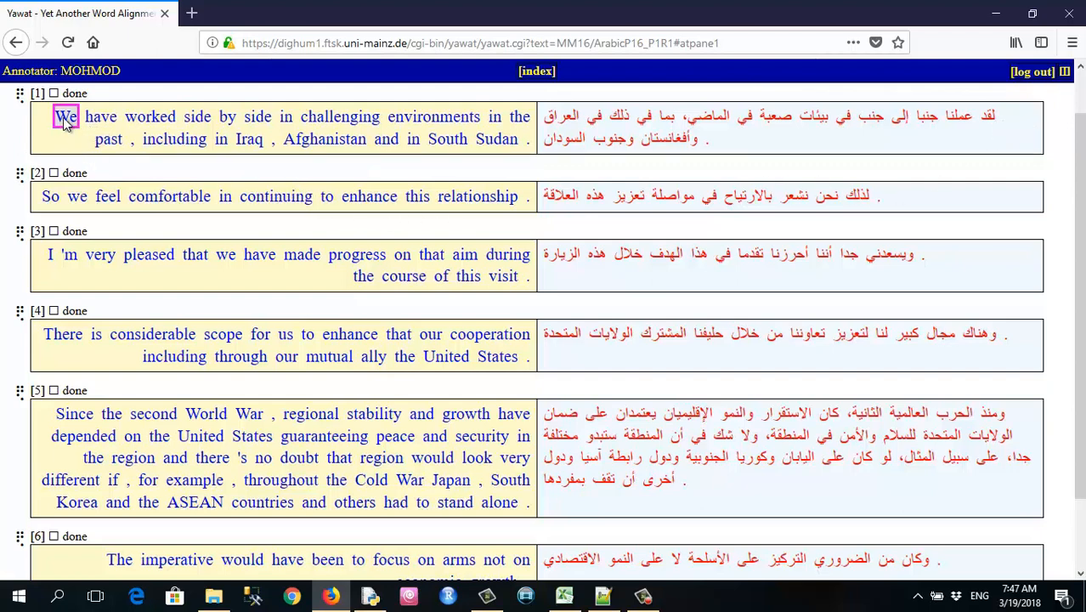
left_click(100, 119)
left_click(150, 119)
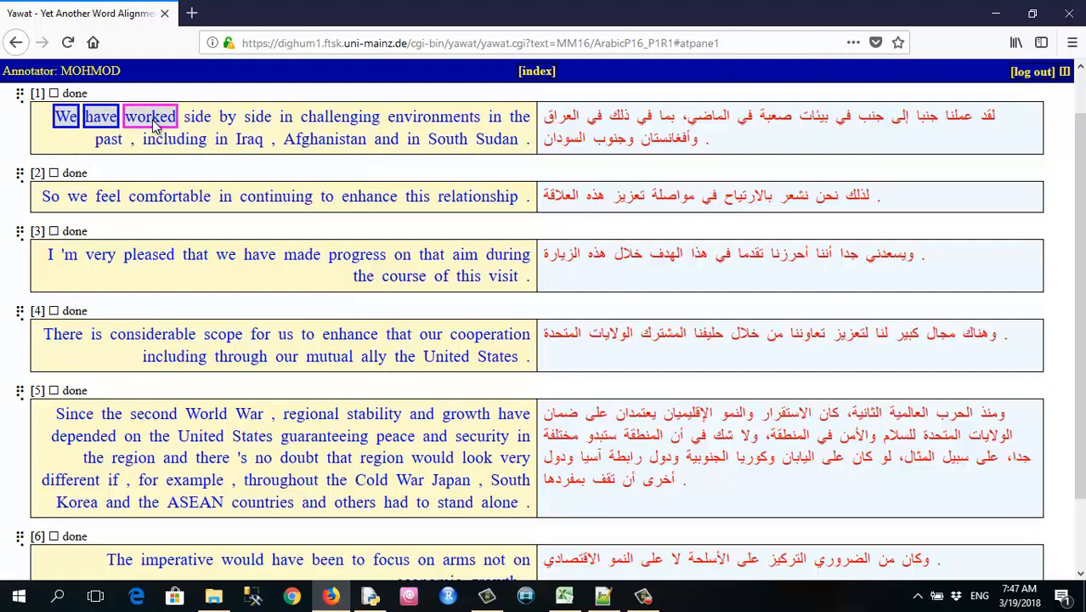
left_click(990, 120)
left_click(959, 117)
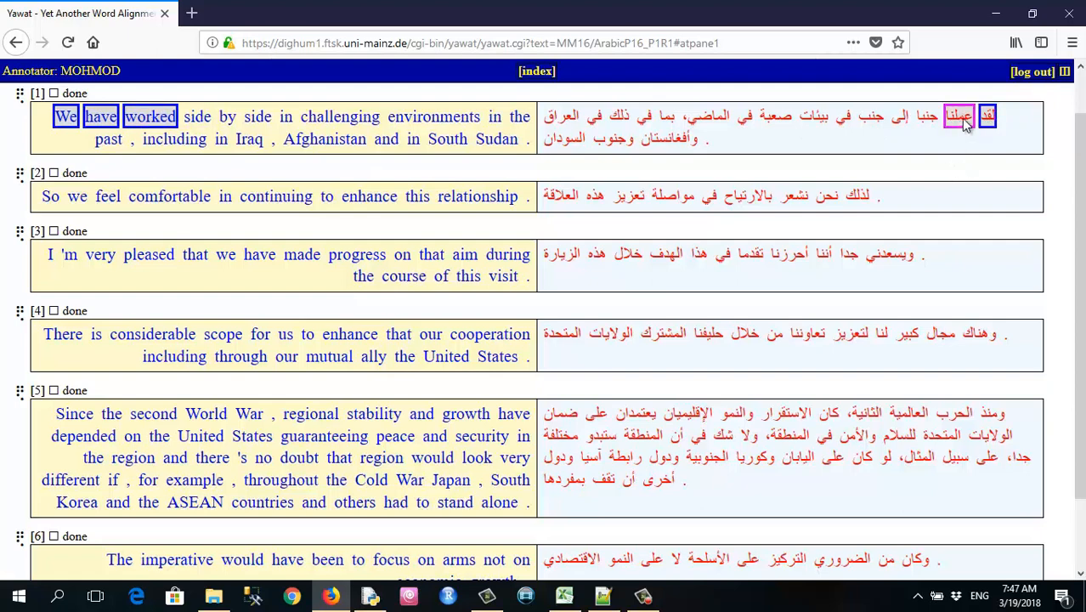
left_click(963, 121)
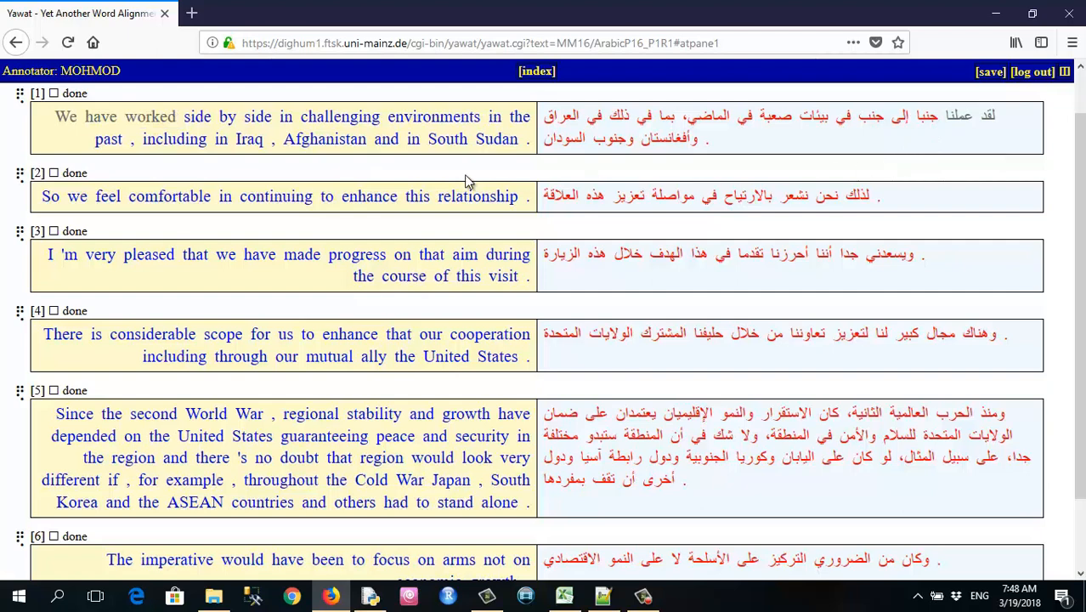
Link "side", "by" and "side" in segment 1 individually to جنبا, إلى and جنب in the target text.
left_click(199, 120)
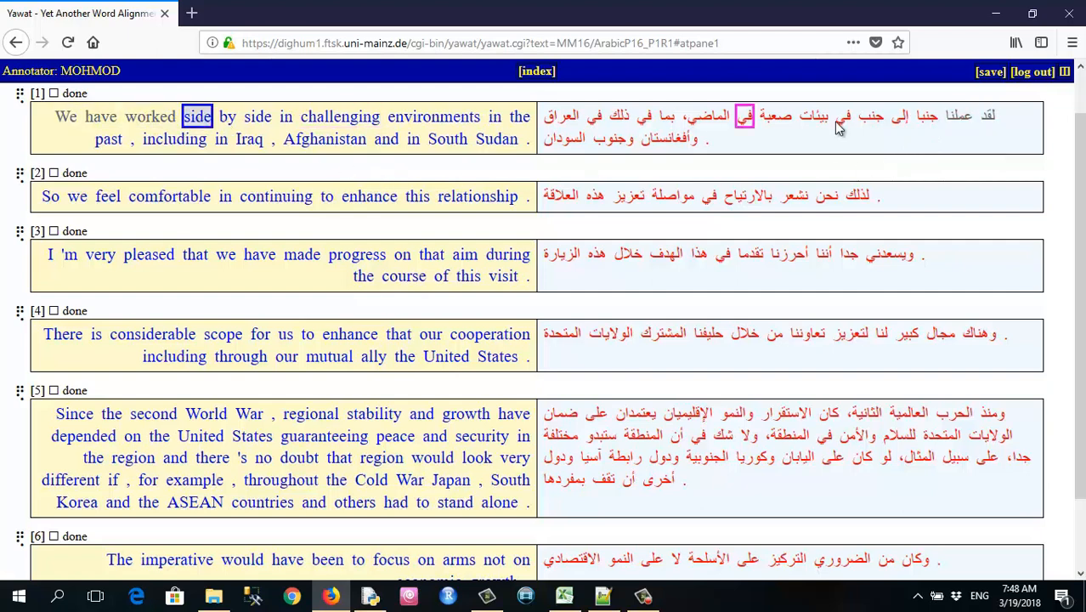
left_click(926, 118)
left_click(927, 119)
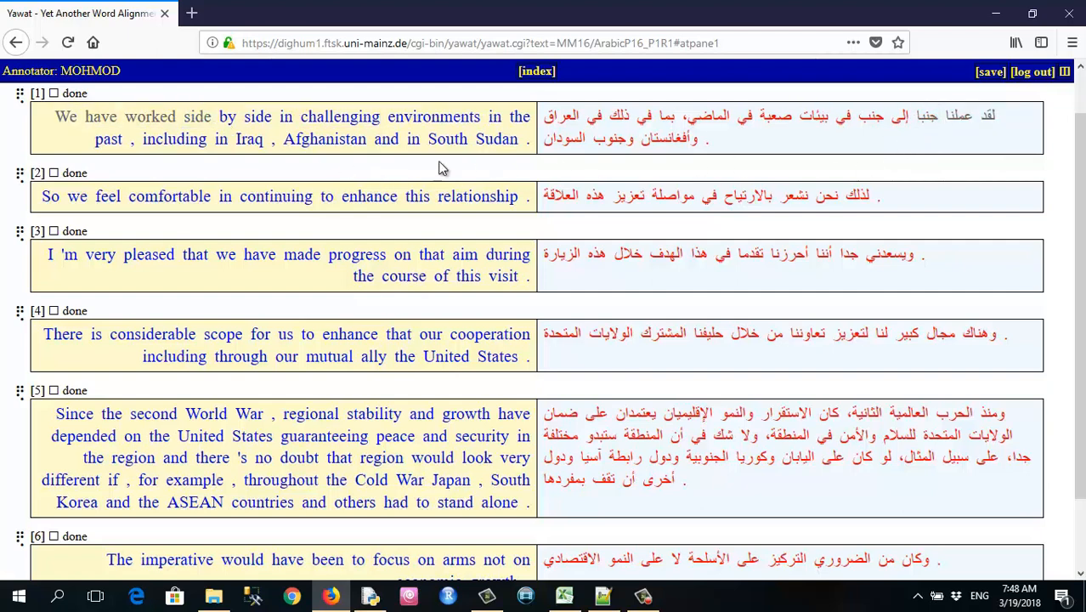
left_click(228, 119)
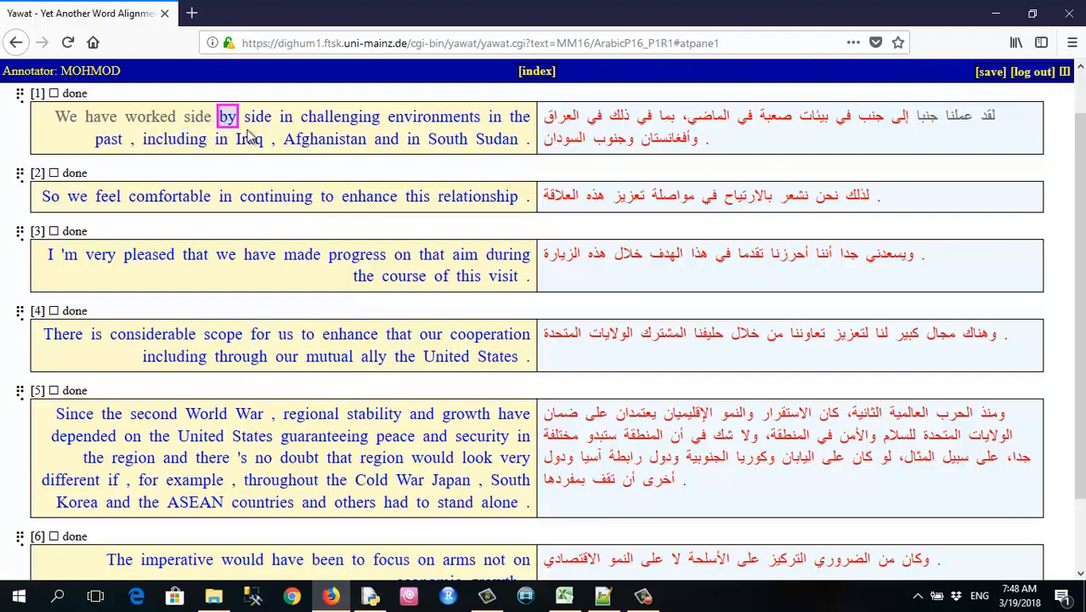
left_click(901, 119)
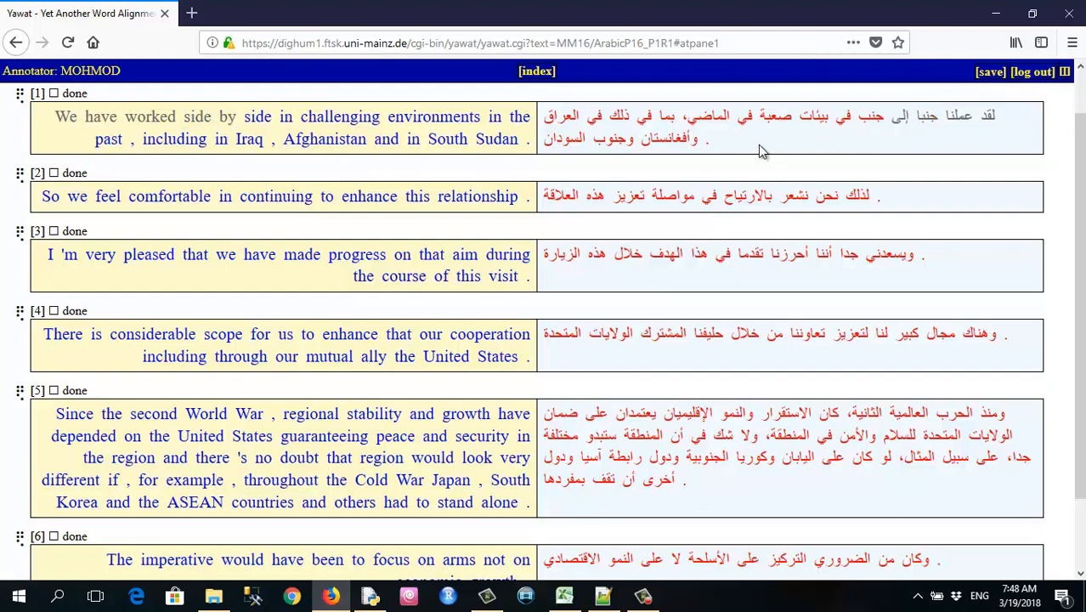
left_click(258, 119)
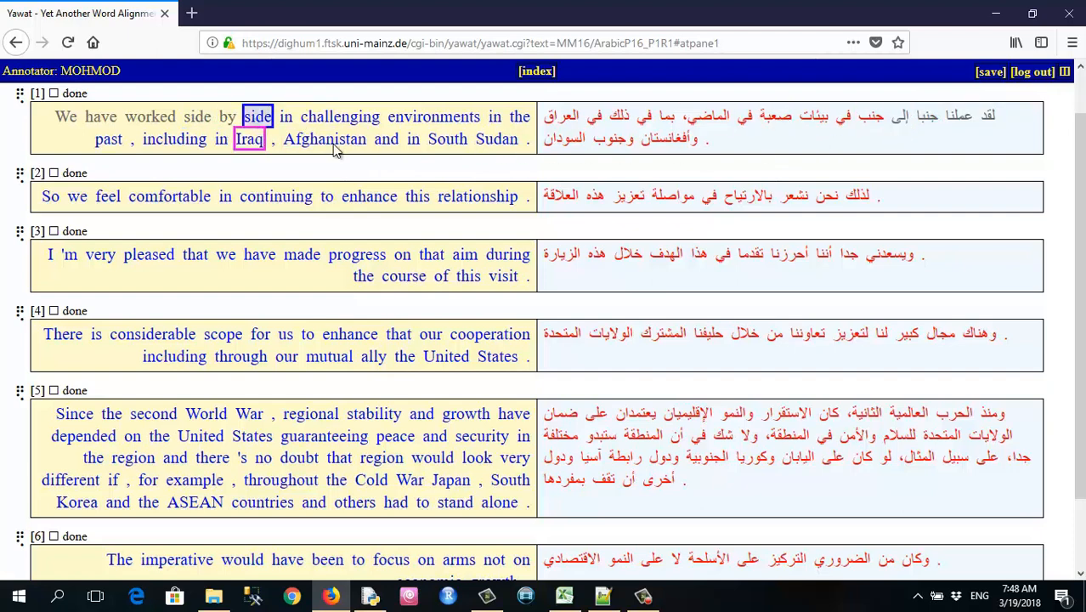
left_click(873, 120)
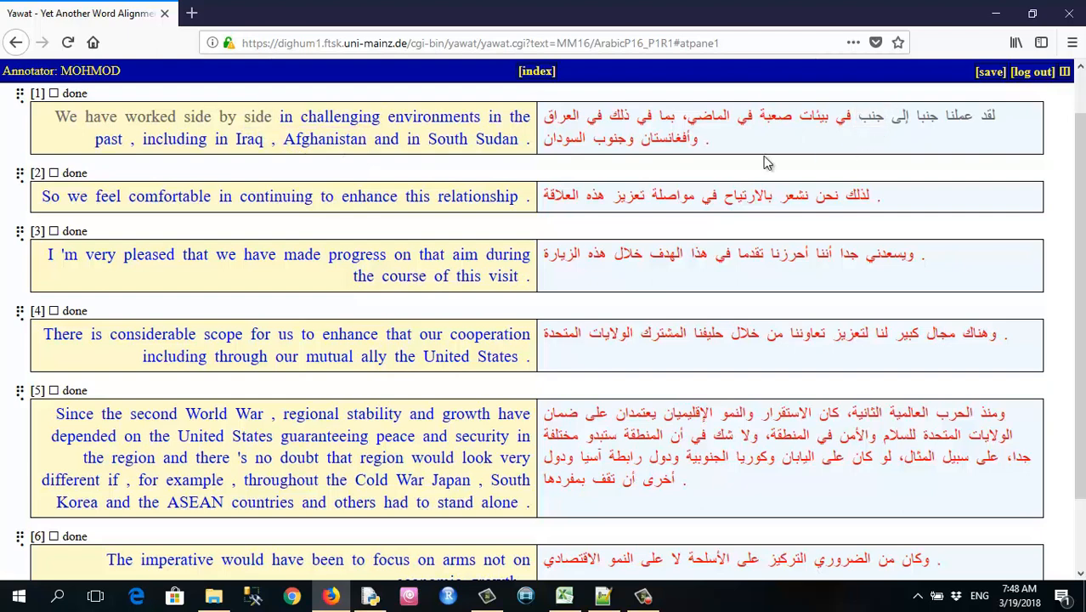
Align "in", "challenging" and "environments" in segment 1 with the target words في, صعبة and بيئات respectively.
left_click(287, 121)
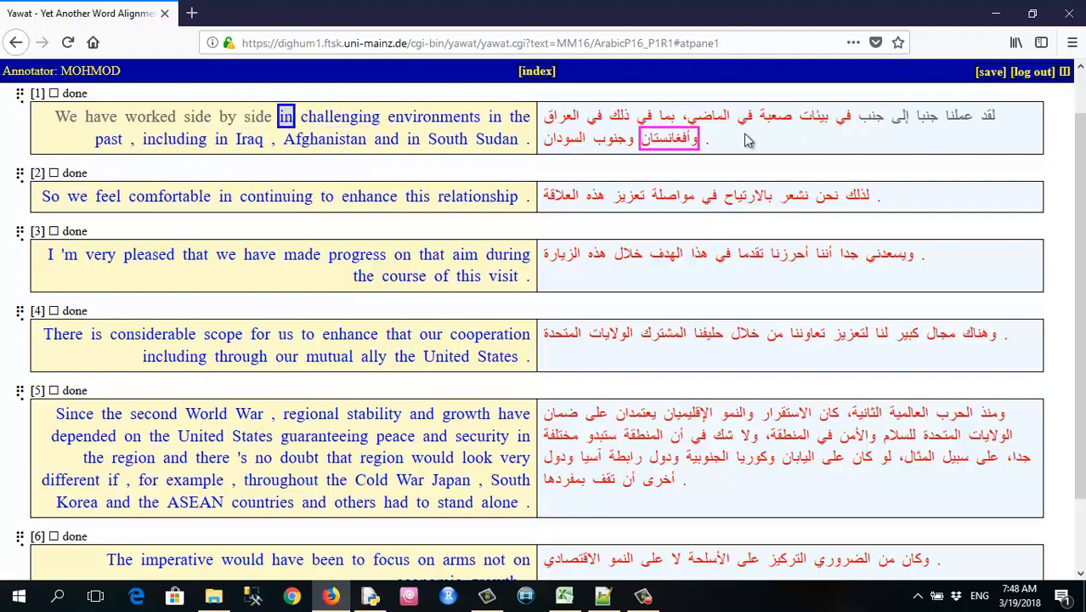
left_click(844, 120)
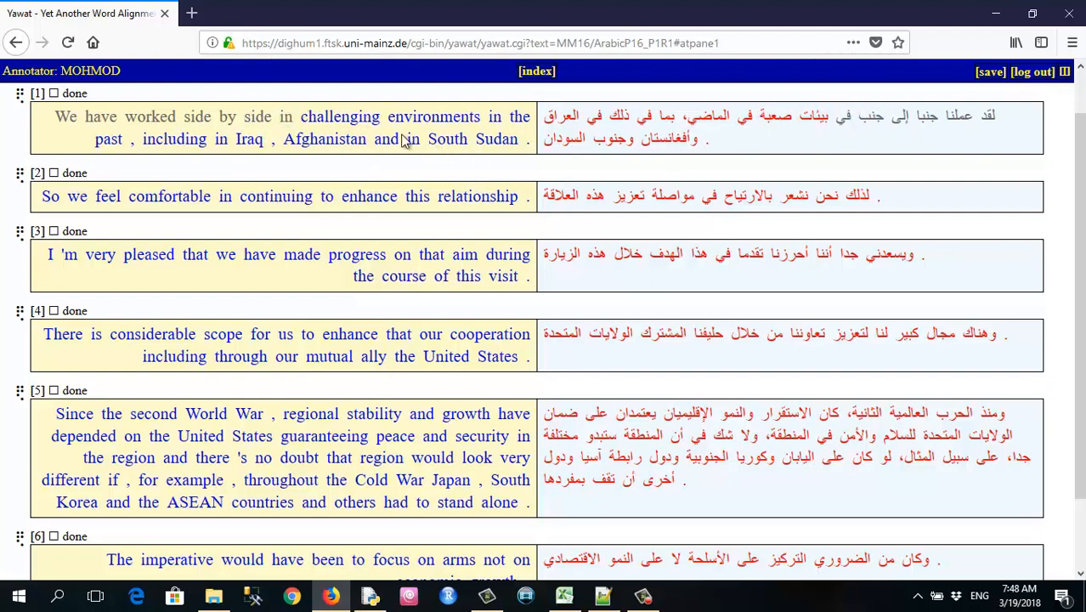
left_click(334, 124)
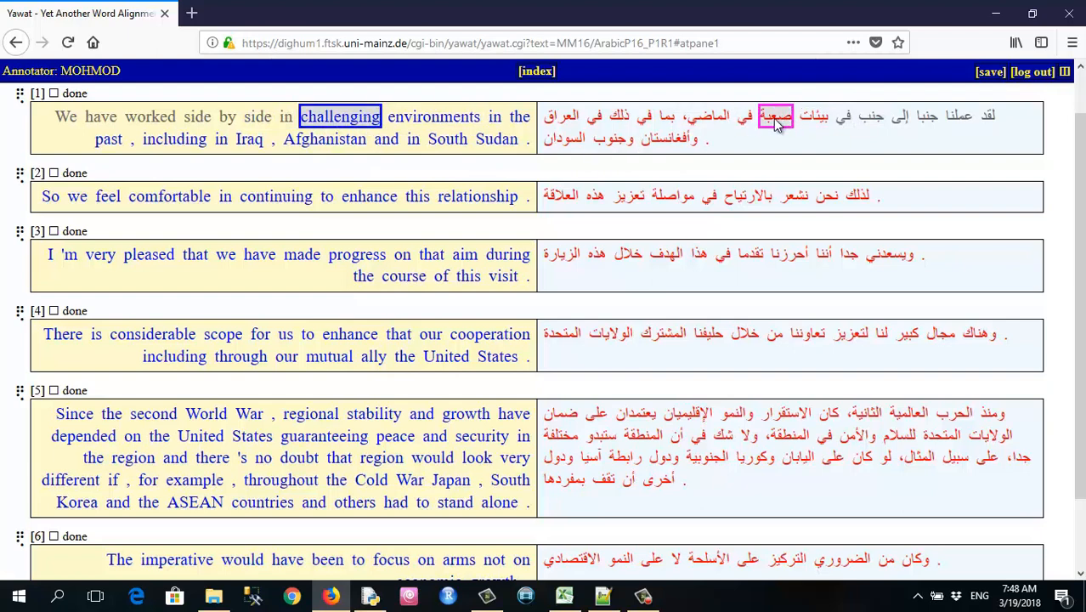
left_click(774, 119)
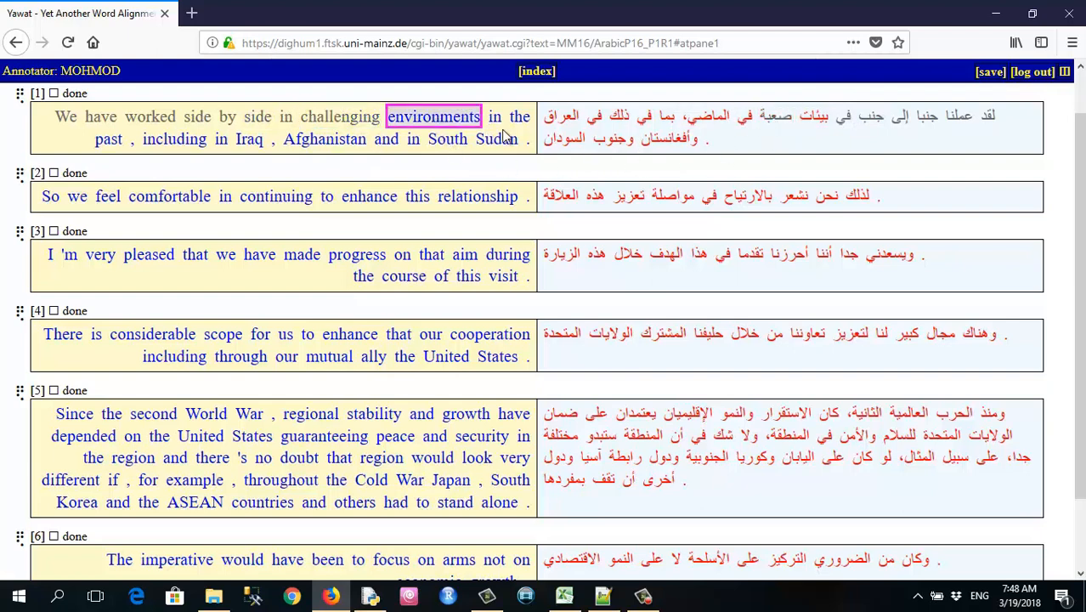
left_click(442, 117)
left_click(812, 116)
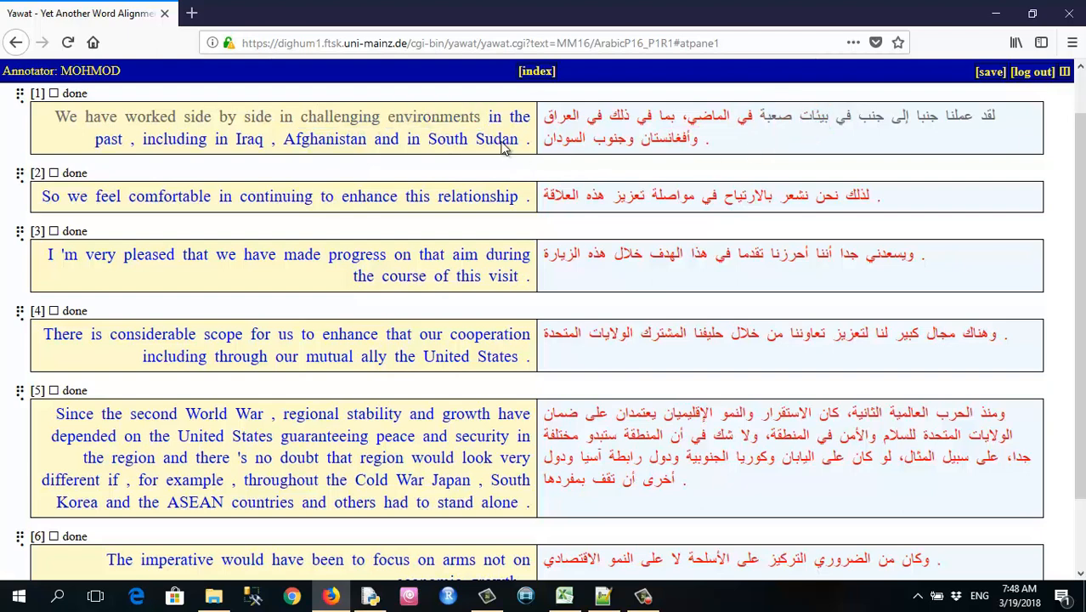
Link "in" before "the past" in segment 1 to في, and align "the past ," as one group with الماضي،.
left_click(494, 118)
left_click(520, 118)
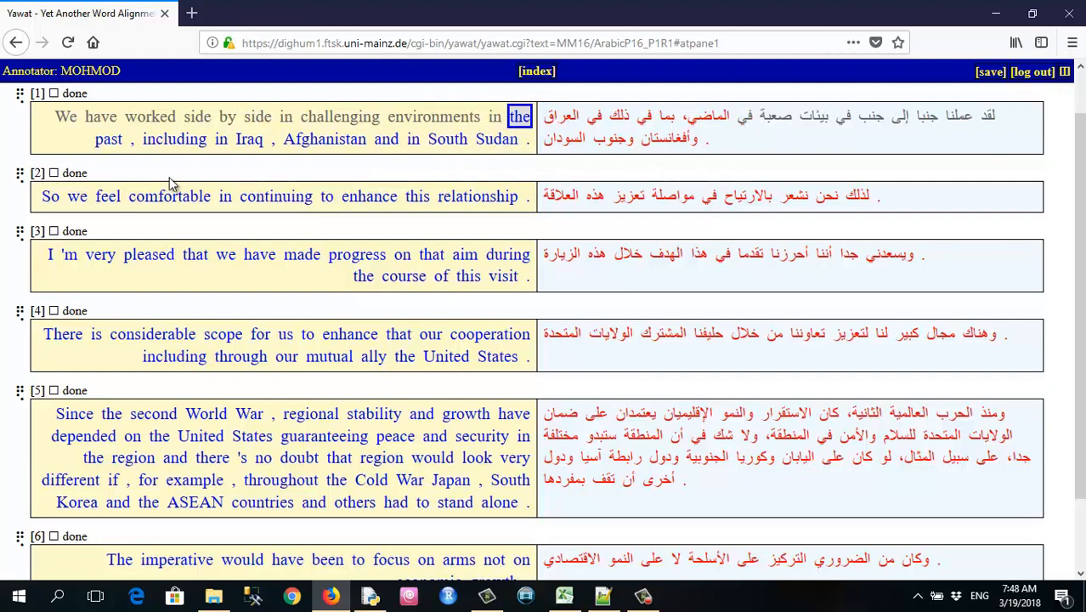
left_click(100, 143)
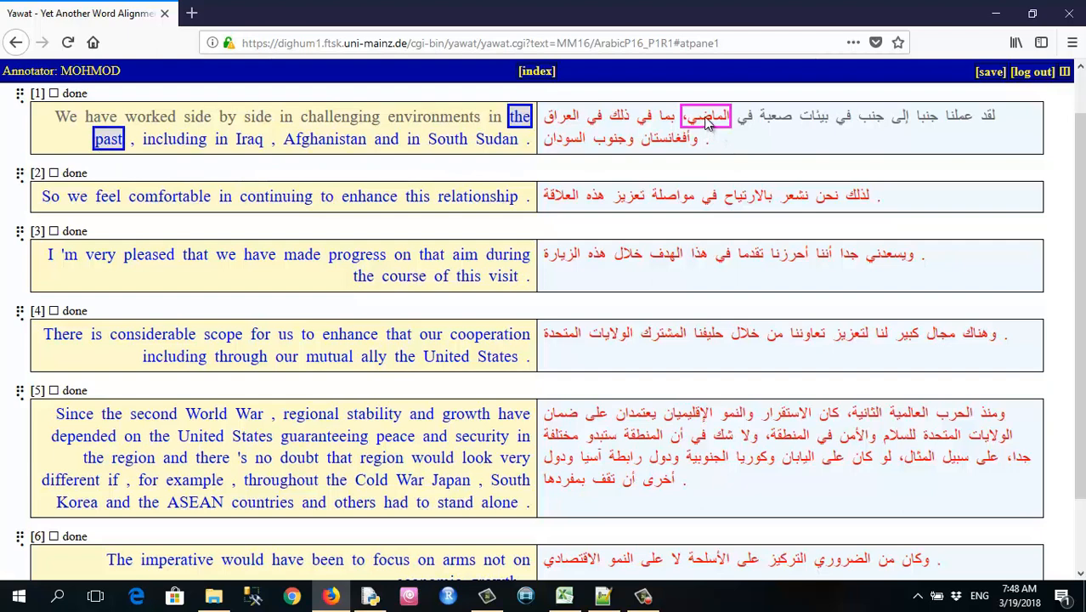
left_click(132, 145)
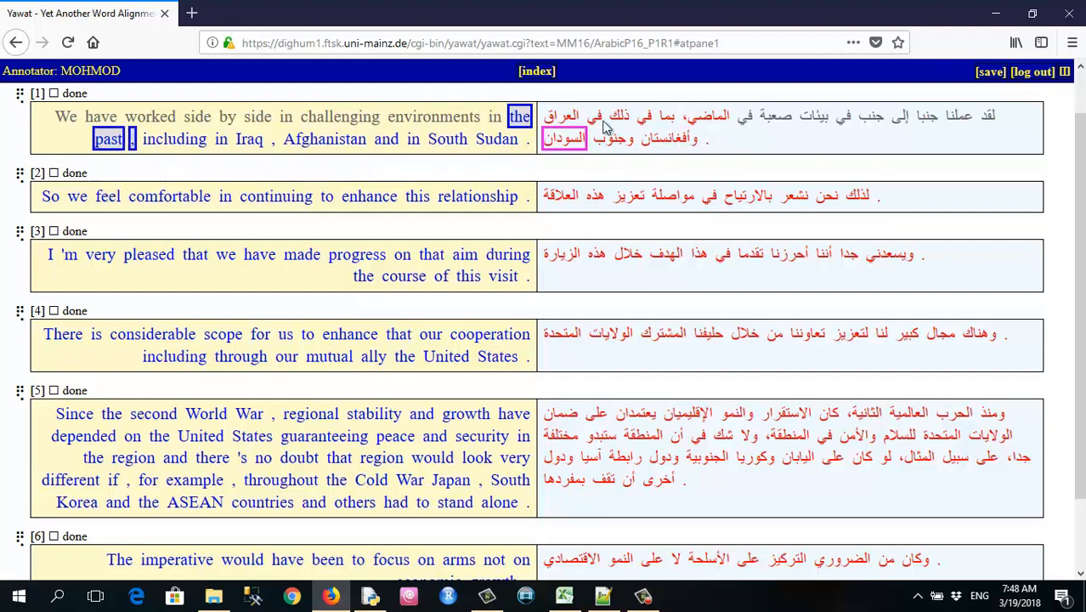
left_click(710, 121)
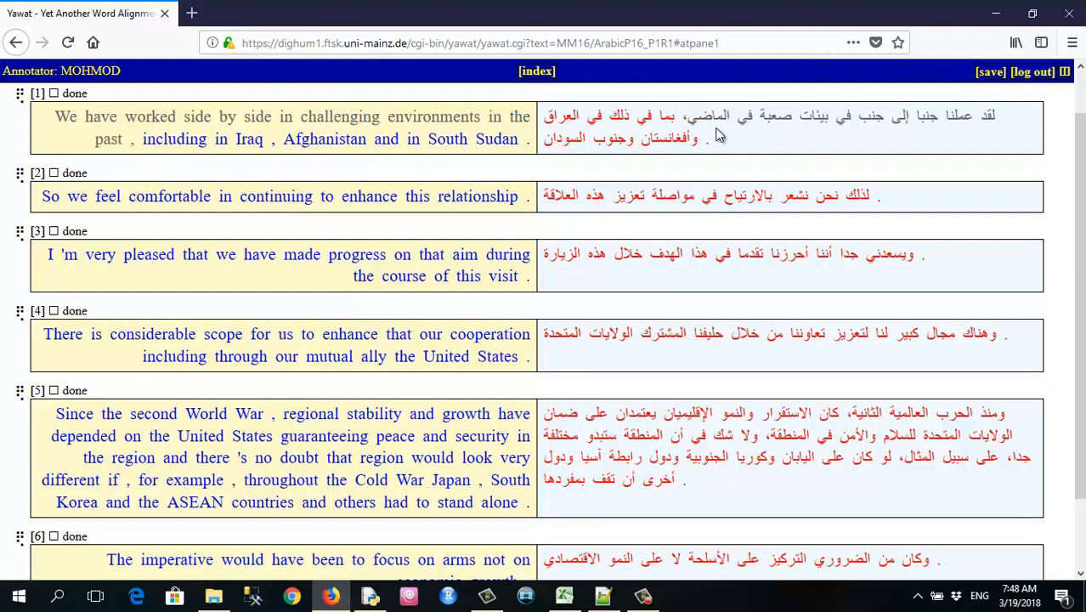
Align "including" in segment 1 as one group with the target words بما في ذلك.
left_click(173, 139)
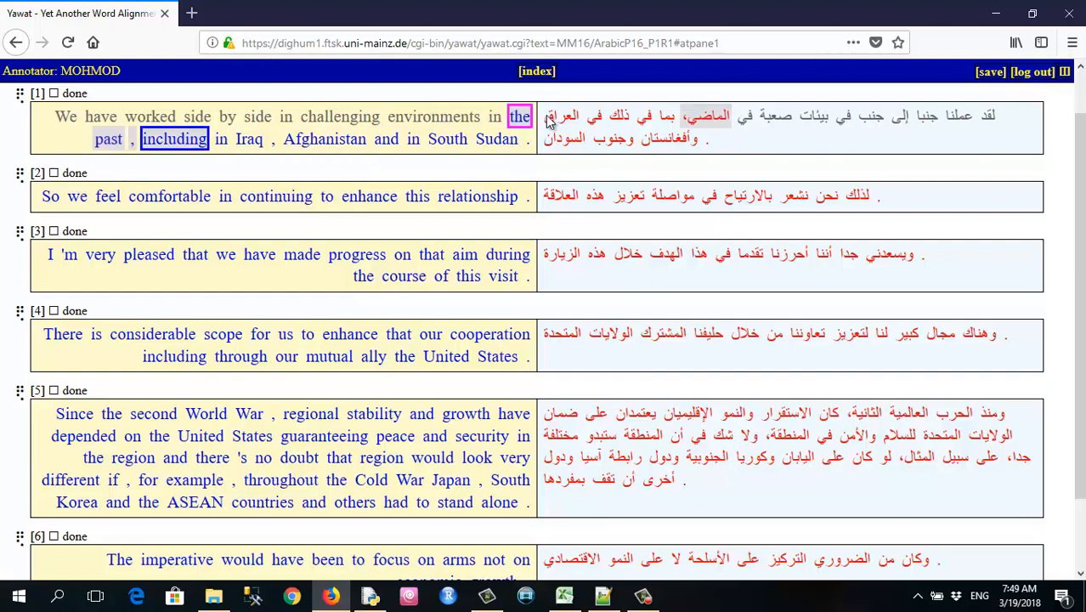
left_click(668, 120)
left_click(643, 120)
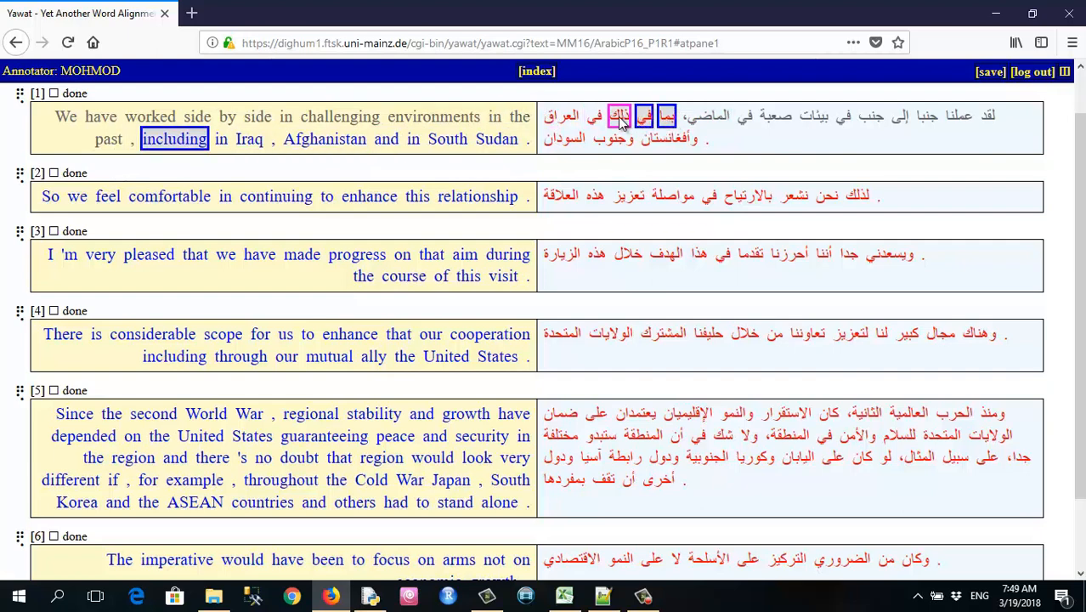
left_click(620, 119)
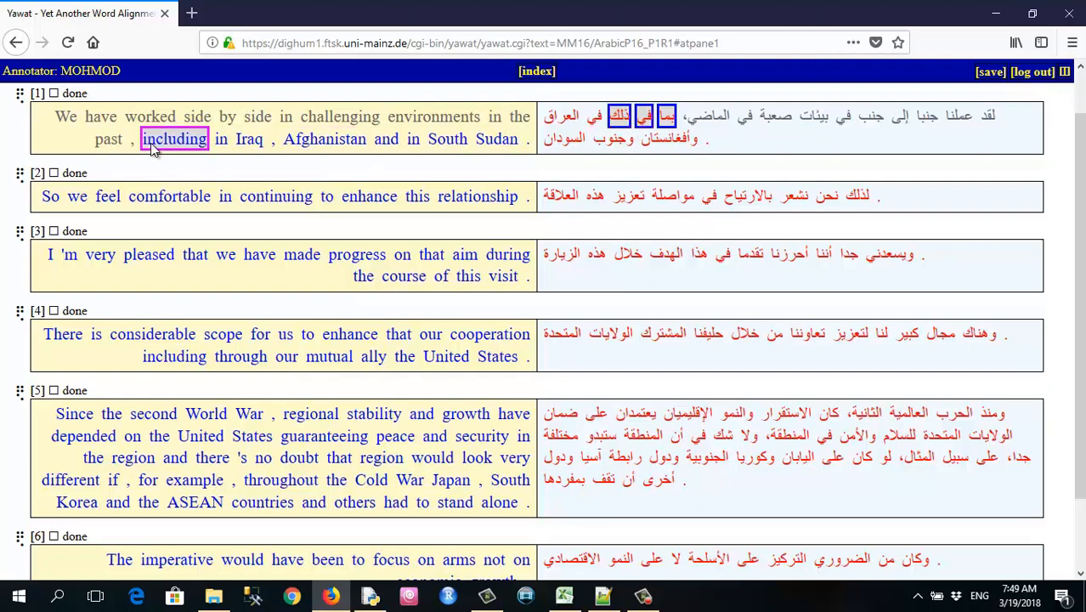